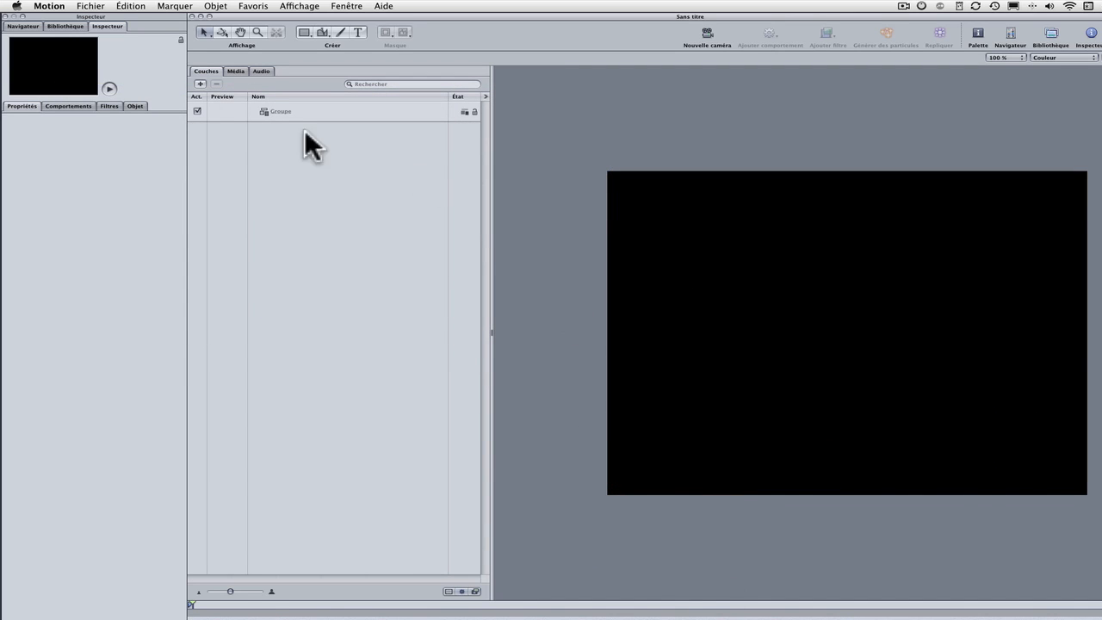
# Add the text "deweb's video" near the upper-left corner of the canvas
pyautogui.click(359, 34)
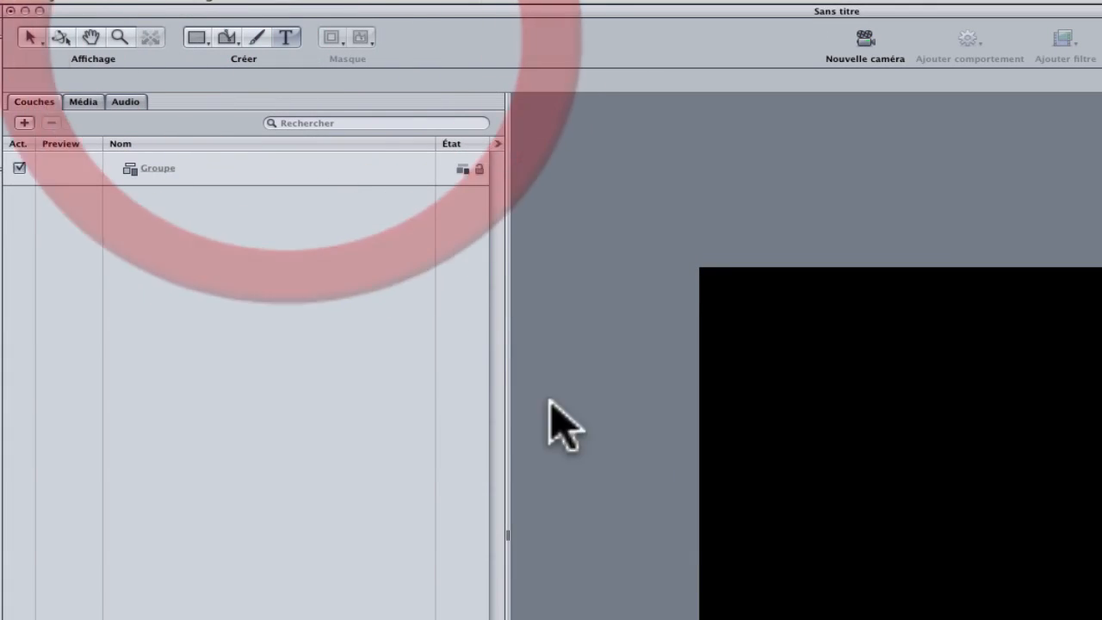
pyautogui.click(661, 221)
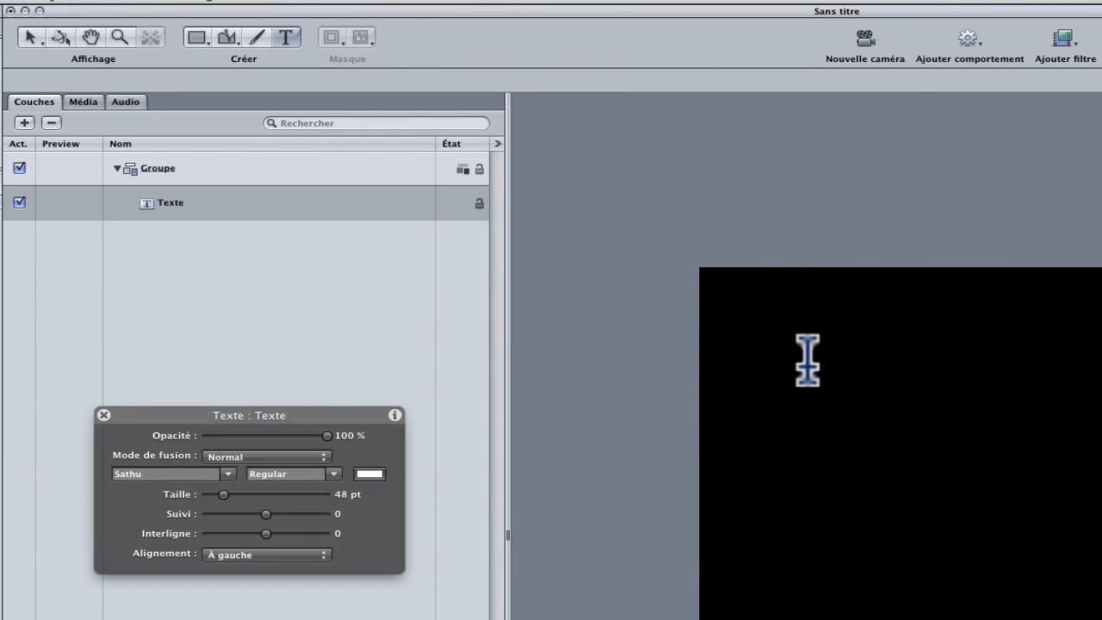
pyautogui.write("deweb'")
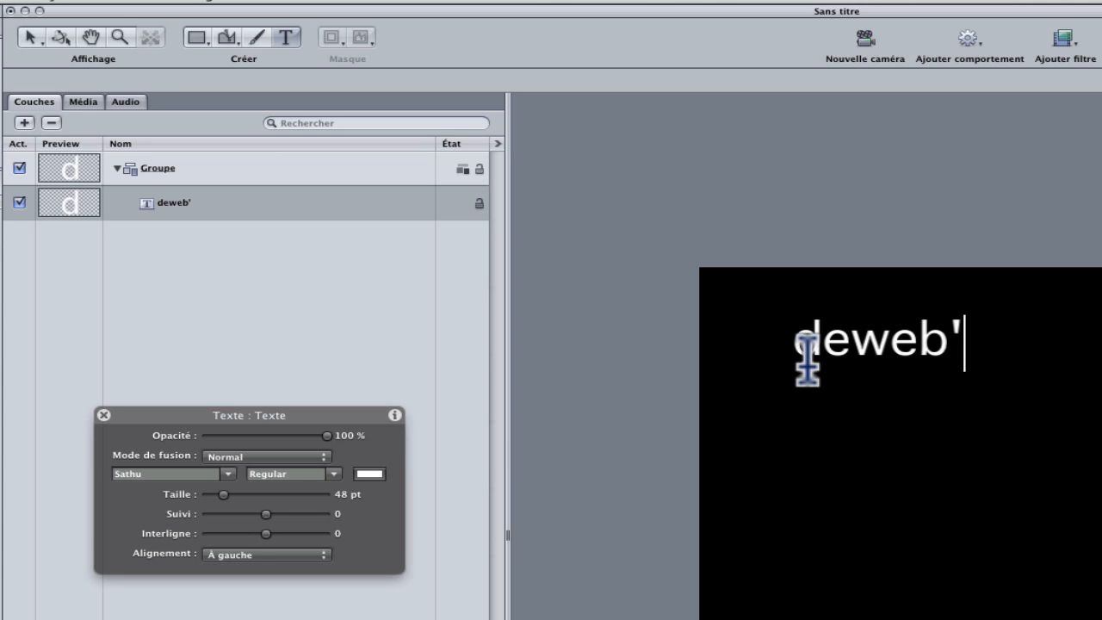
pyautogui.write('s ')
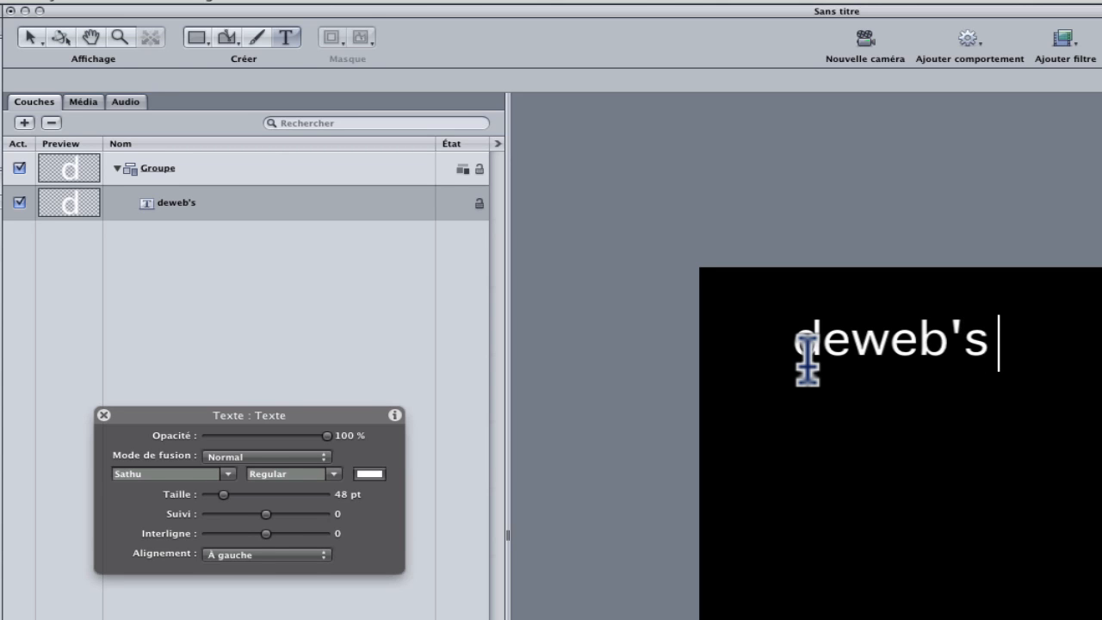
pyautogui.write('video')
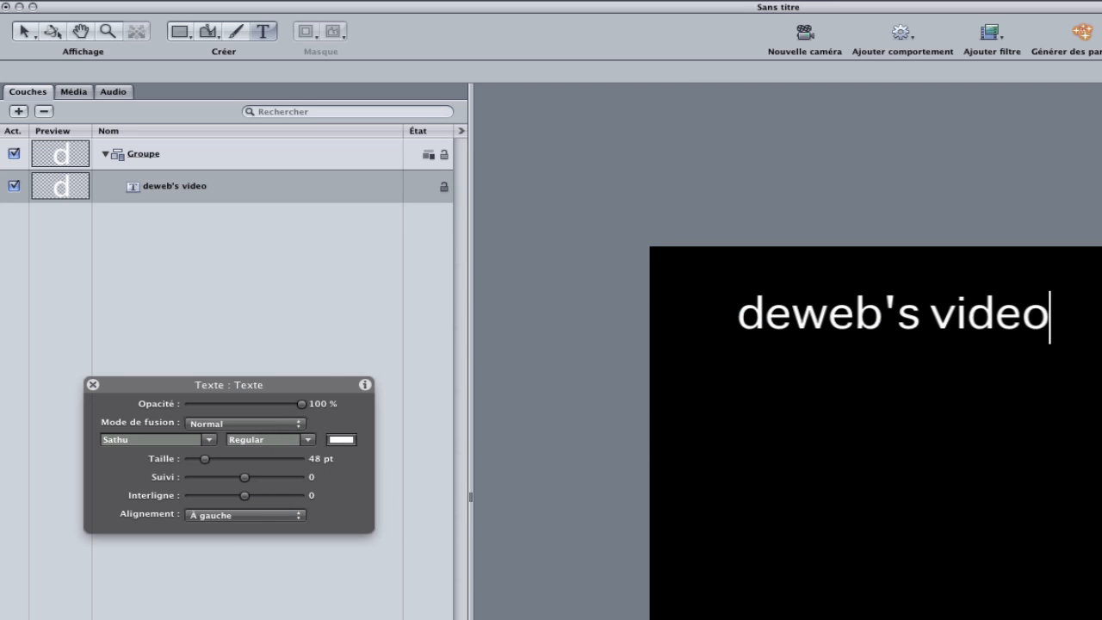
# Set the font of the whole "deweb's video" text to Helvetica and deselect it
pyautogui.moveTo(1083, 314); pyautogui.dragTo(723, 320)
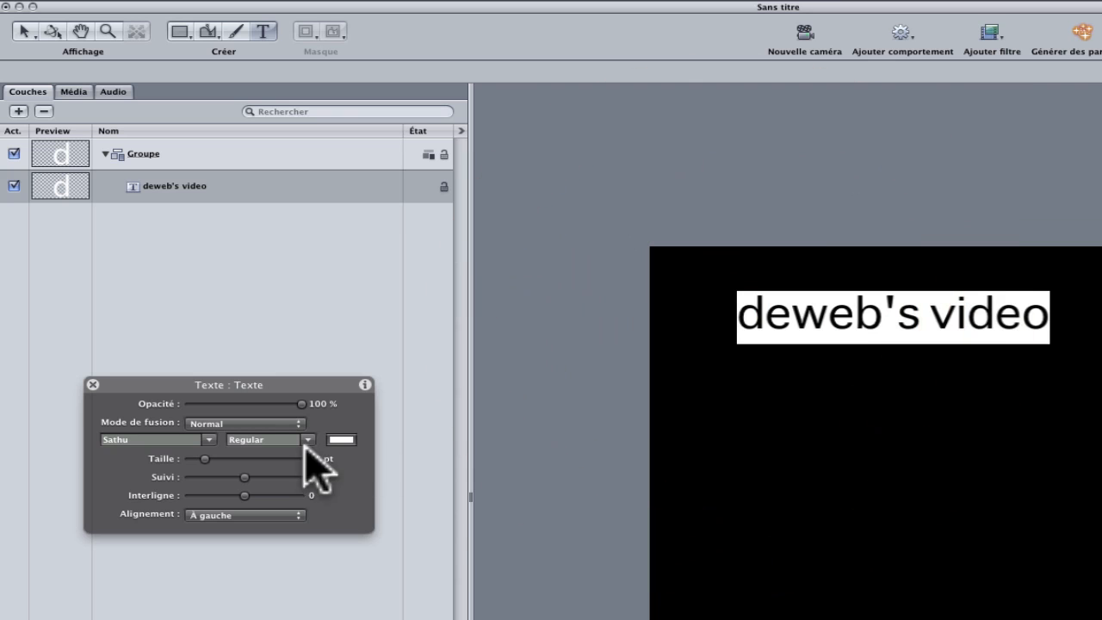
pyautogui.click(205, 438)
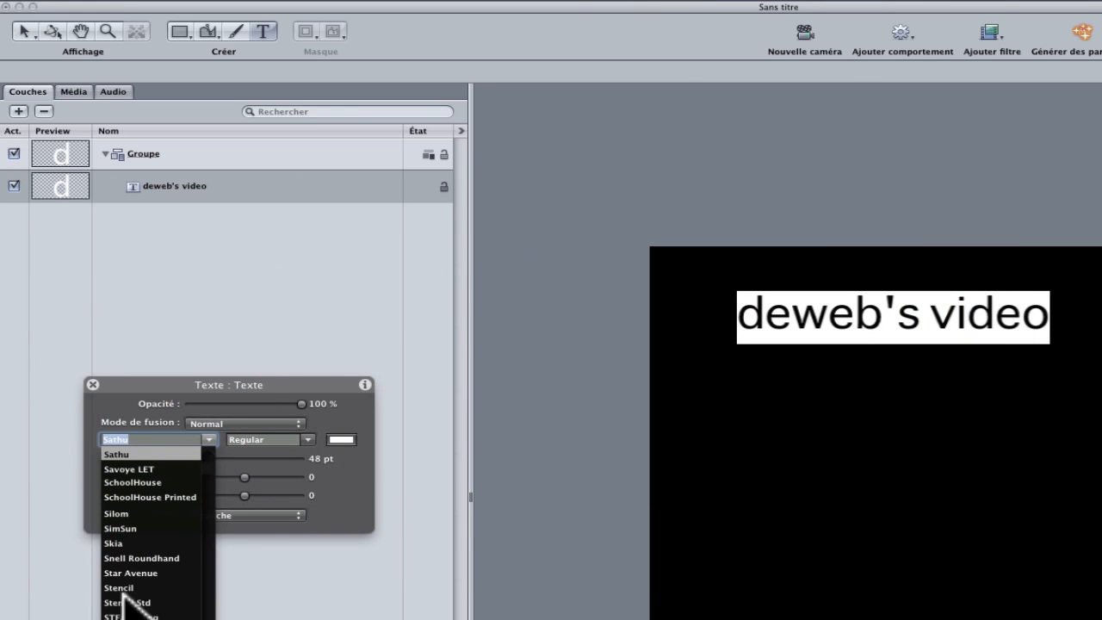
pyautogui.scroll(15, 206, 551)
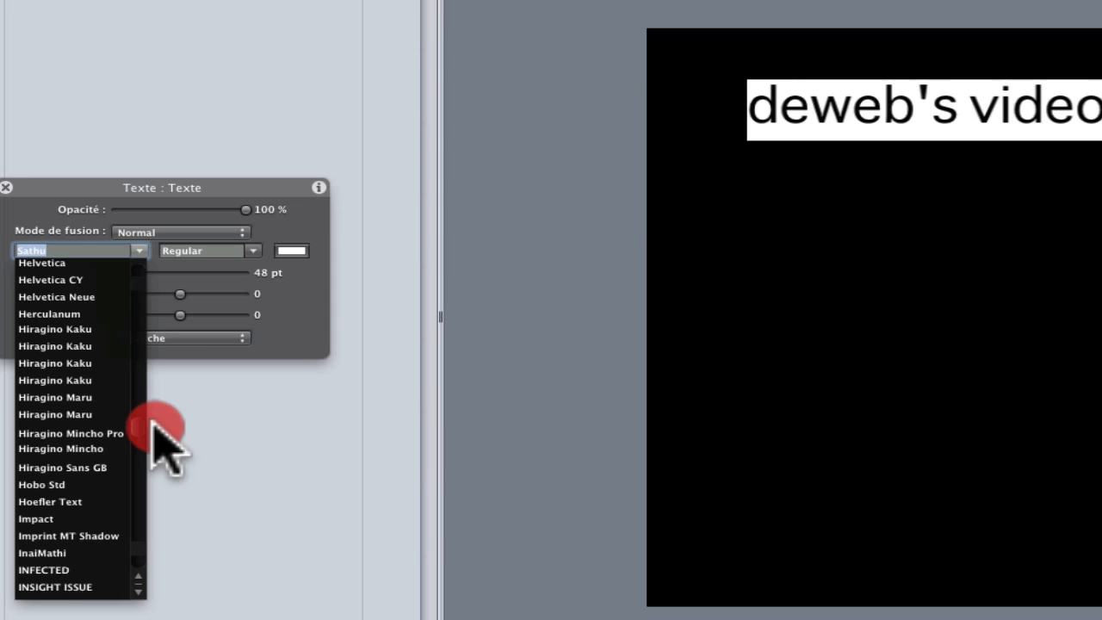
pyautogui.scroll(5, 155, 435)
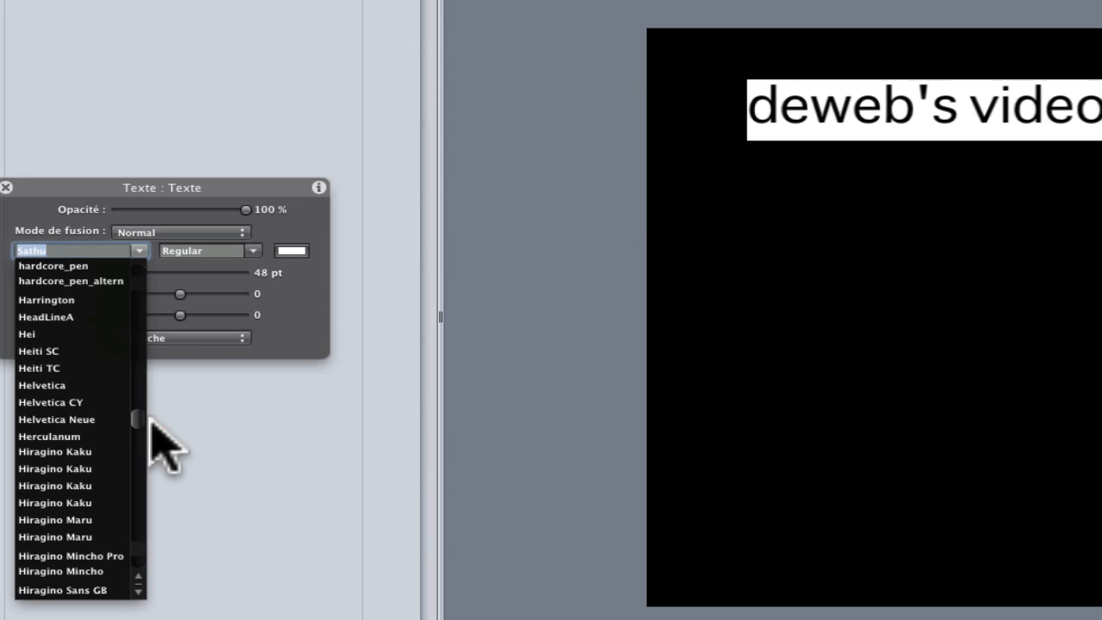
pyautogui.click(42, 386)
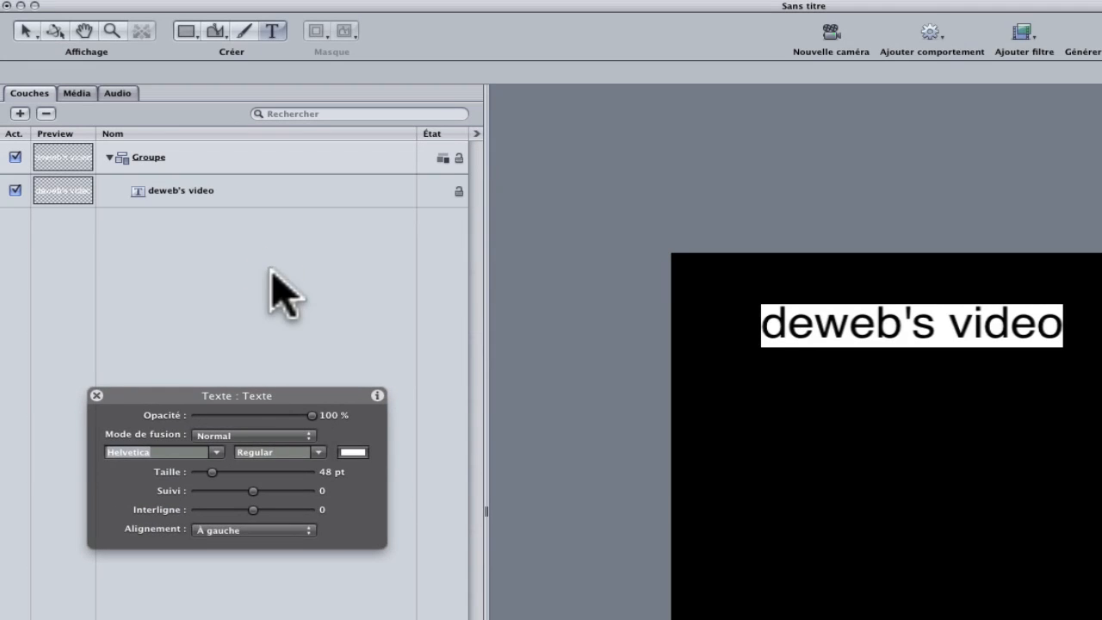
pyautogui.click(284, 297)
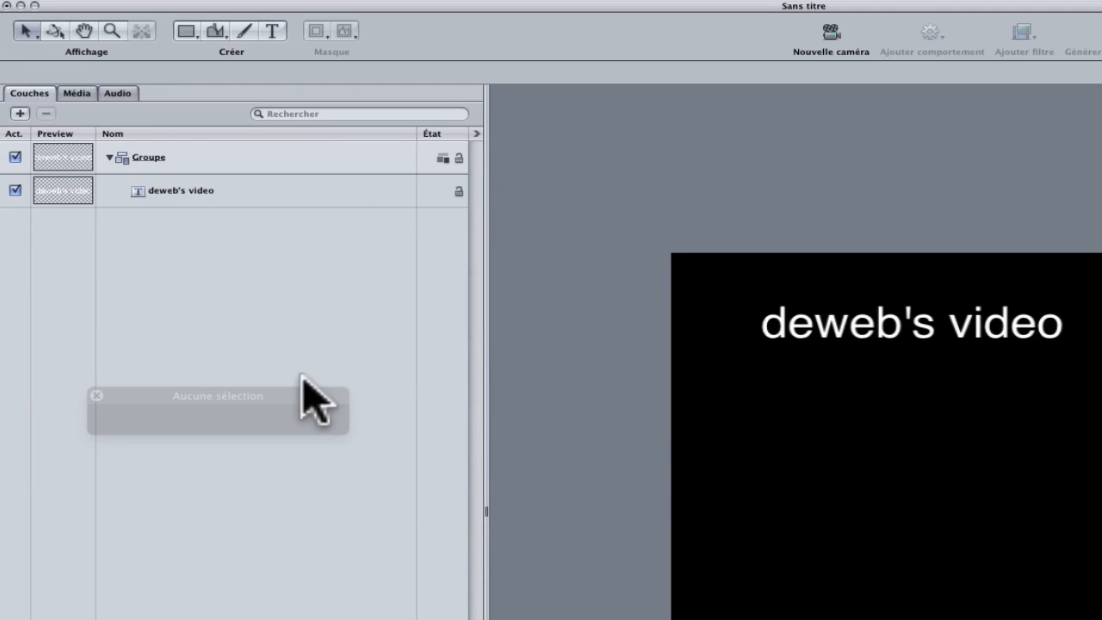
# Change the "deweb's video" text colour to a slightly darkened green and close the colour picker
pyautogui.click(201, 191)
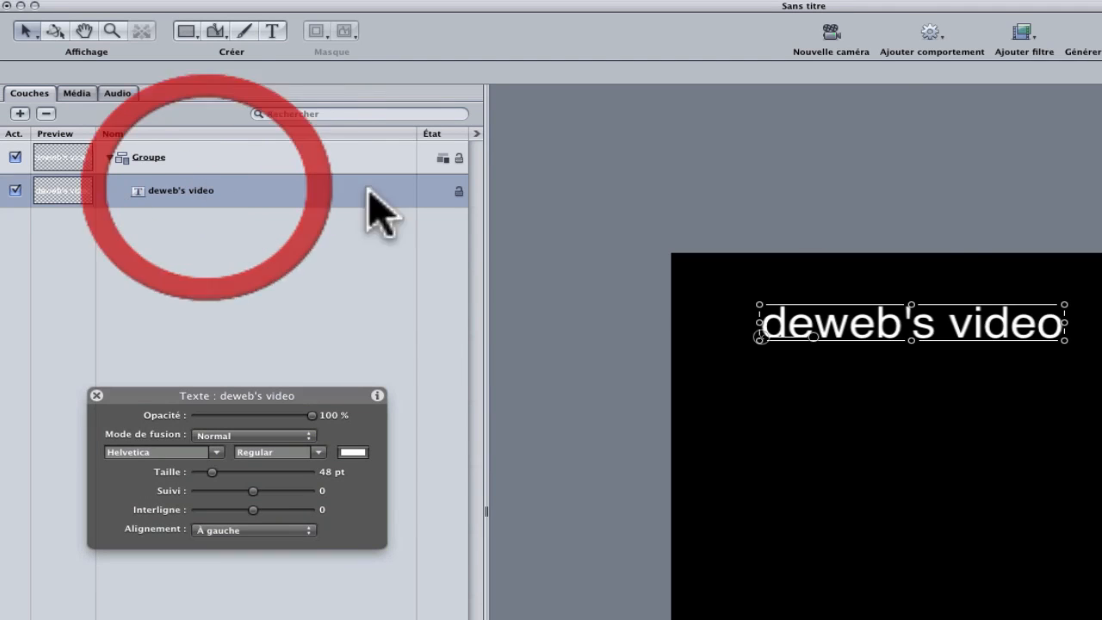
pyautogui.click(353, 452)
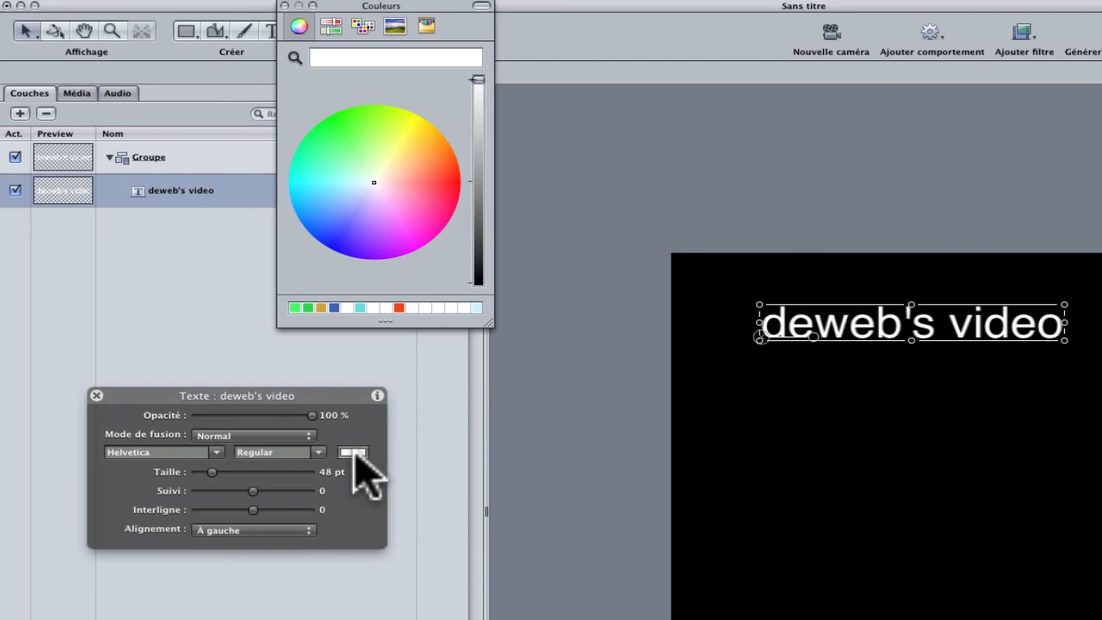
pyautogui.moveTo(371, 177); pyautogui.dragTo(335, 144)
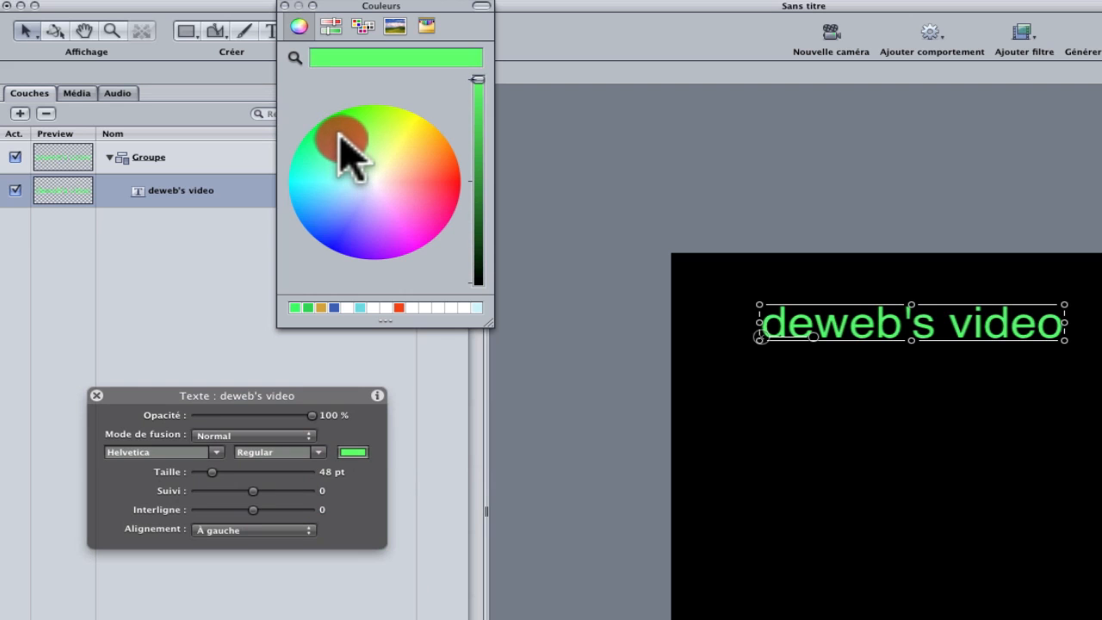
pyautogui.moveTo(478, 126); pyautogui.dragTo(479, 122)
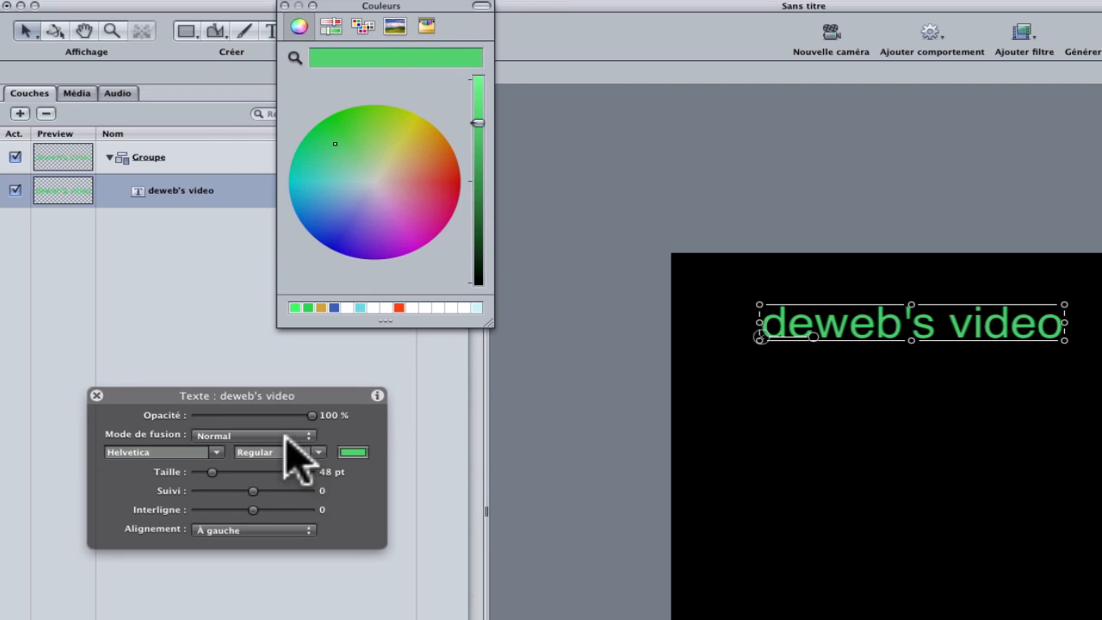
pyautogui.click(243, 613)
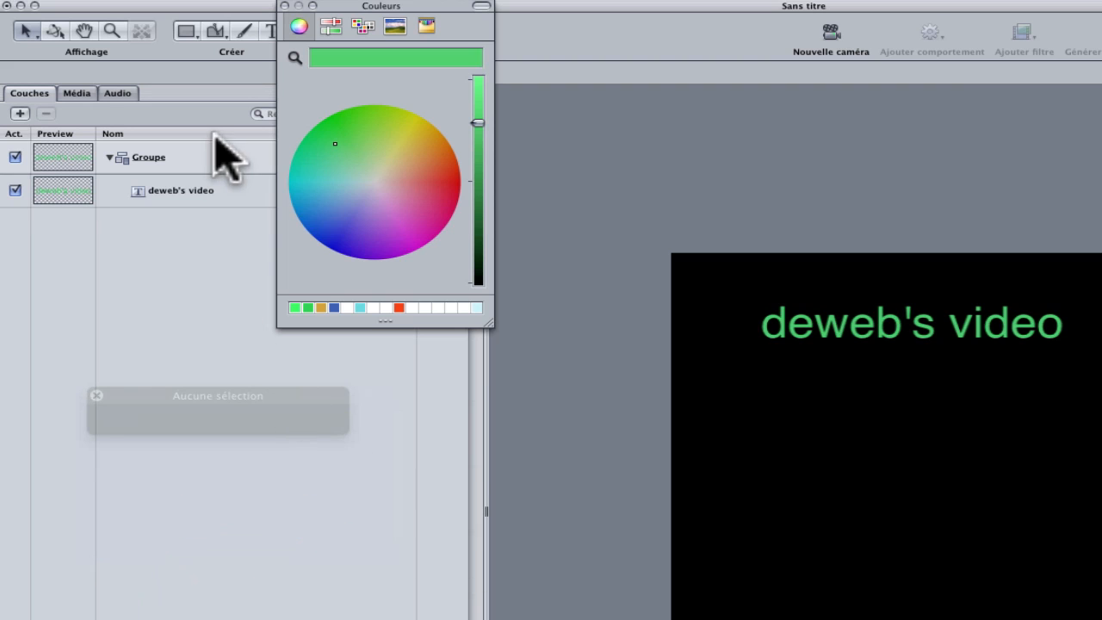
pyautogui.click(282, 6)
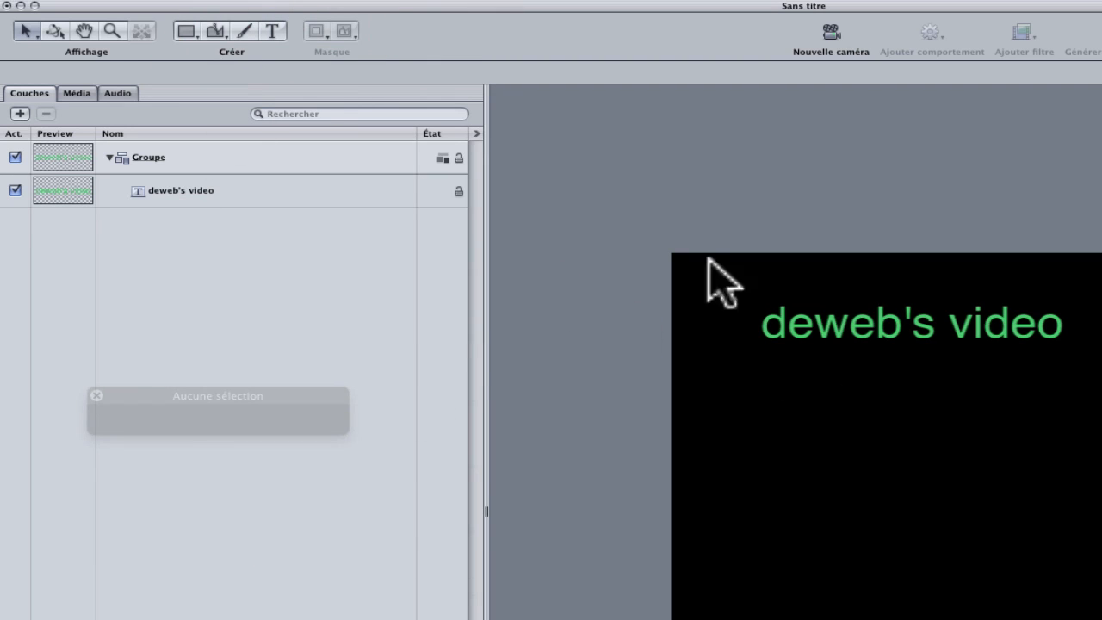
# Apply the Machine à écrire text animation behavior to the "deweb's video" layer
pyautogui.click(191, 191)
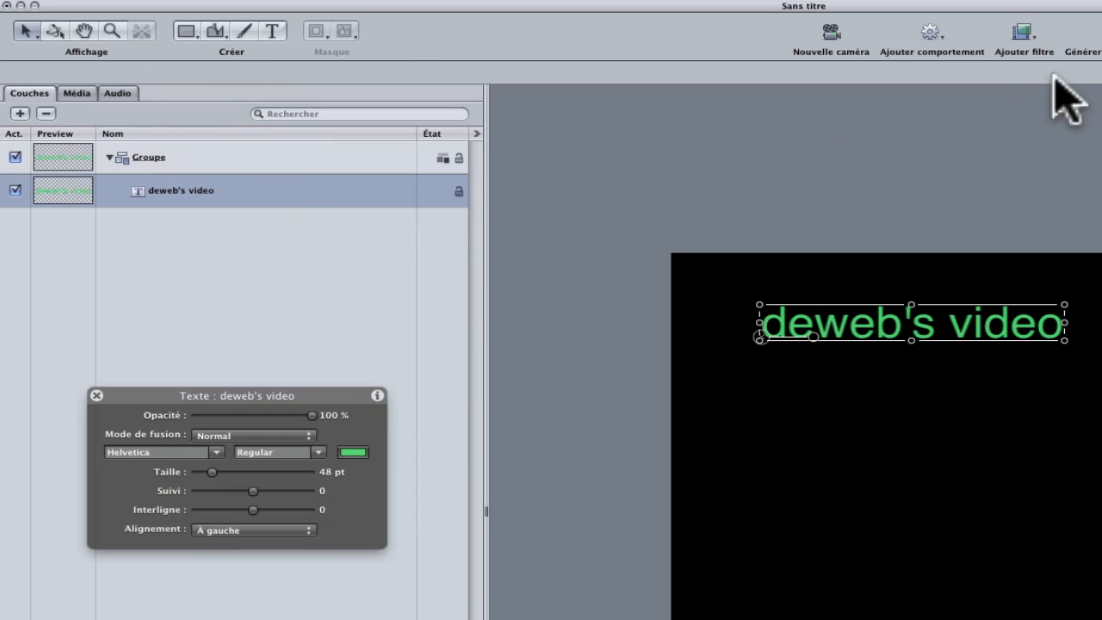
pyautogui.click(937, 39)
pyautogui.moveTo(973, 56)
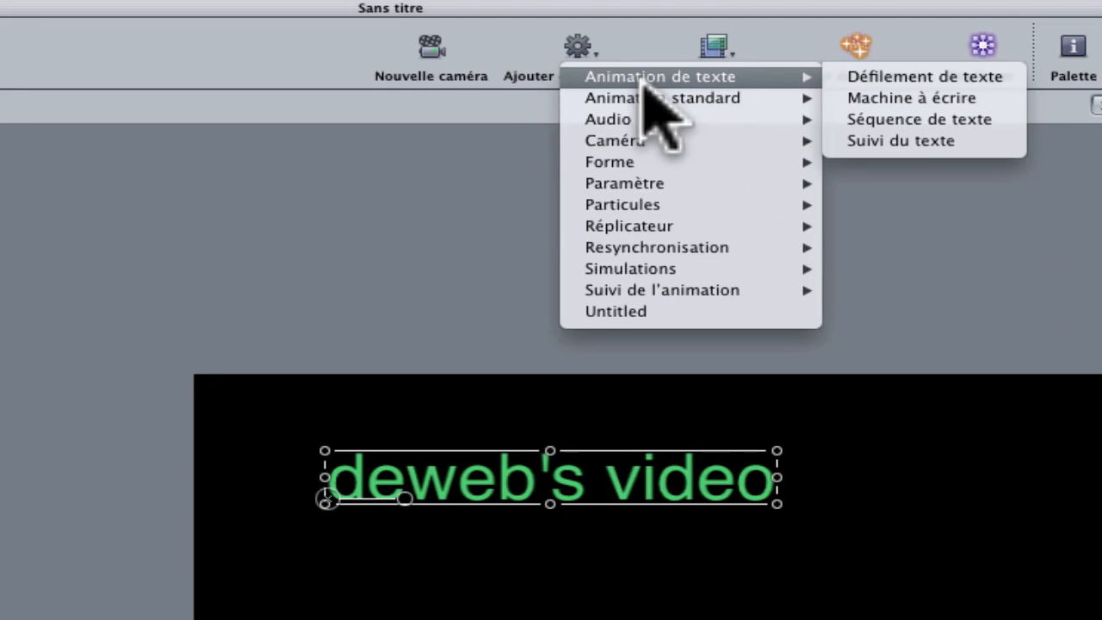
pyautogui.click(924, 99)
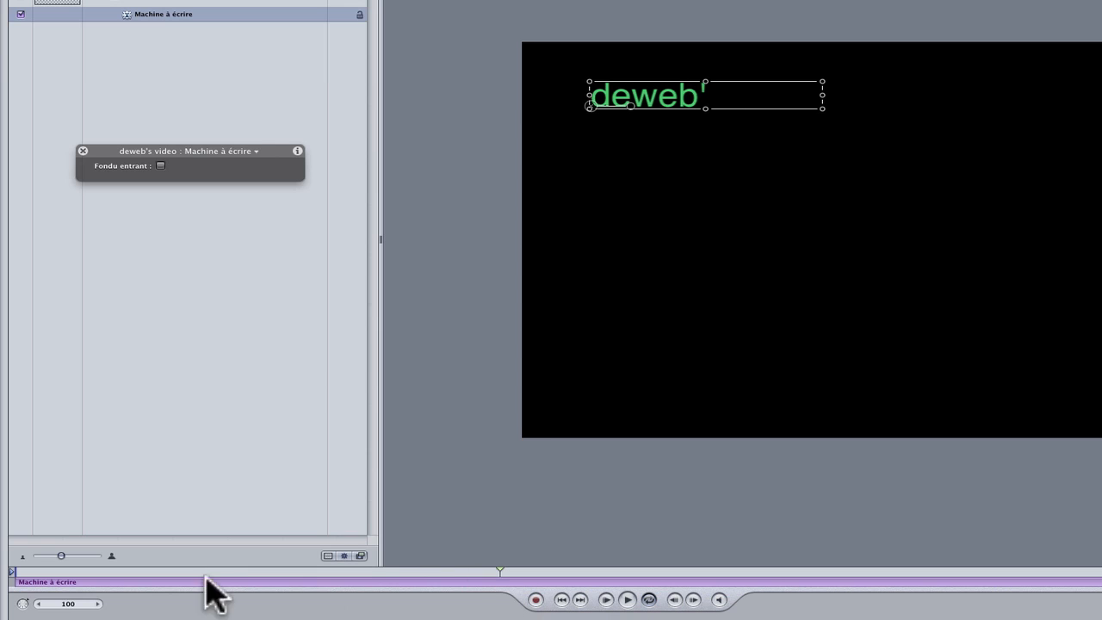
# Trim the start and end of the Machine à écrire behavior in the timeline, ending it at frame 92
pyautogui.moveTo(129, 569); pyautogui.dragTo(459, 576)
pyautogui.press('i')
pyautogui.press('o')
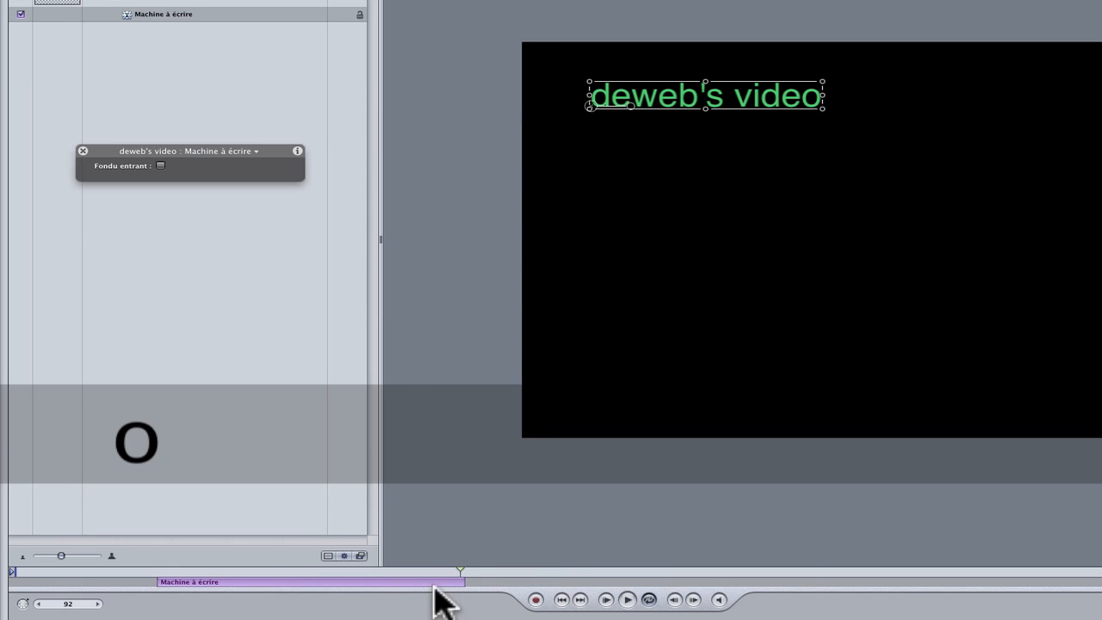
# Shift the Machine à écrire behavior later in the timeline and trim the start of the "deweb's video" layer to match it
pyautogui.moveTo(370, 587); pyautogui.dragTo(422, 583)
pyautogui.moveTo(258, 573); pyautogui.dragTo(211, 568)
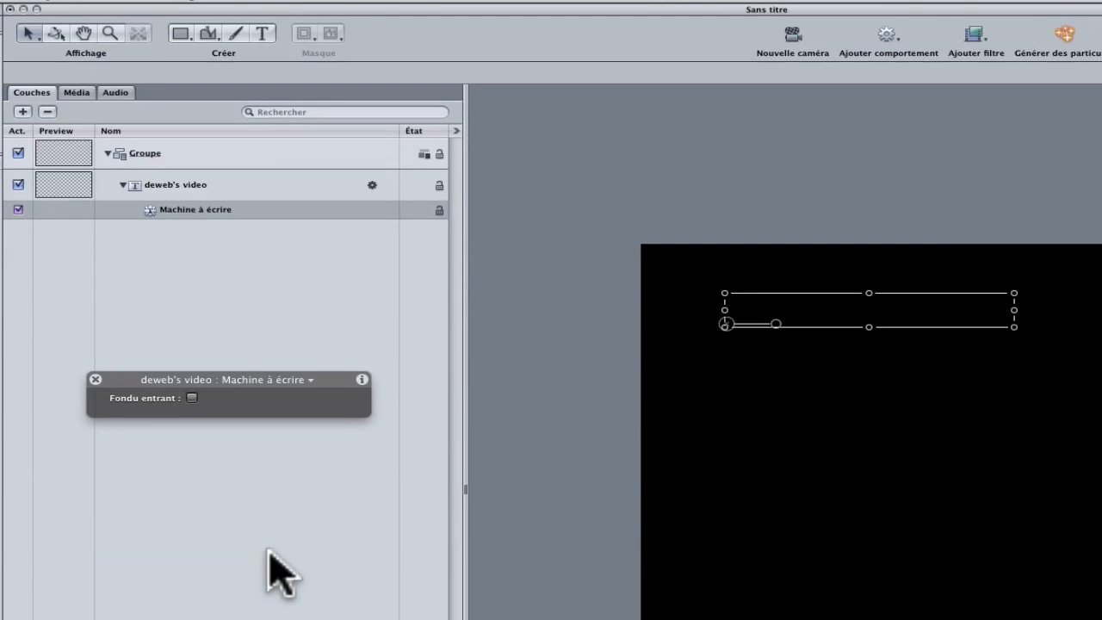
pyautogui.click(214, 185)
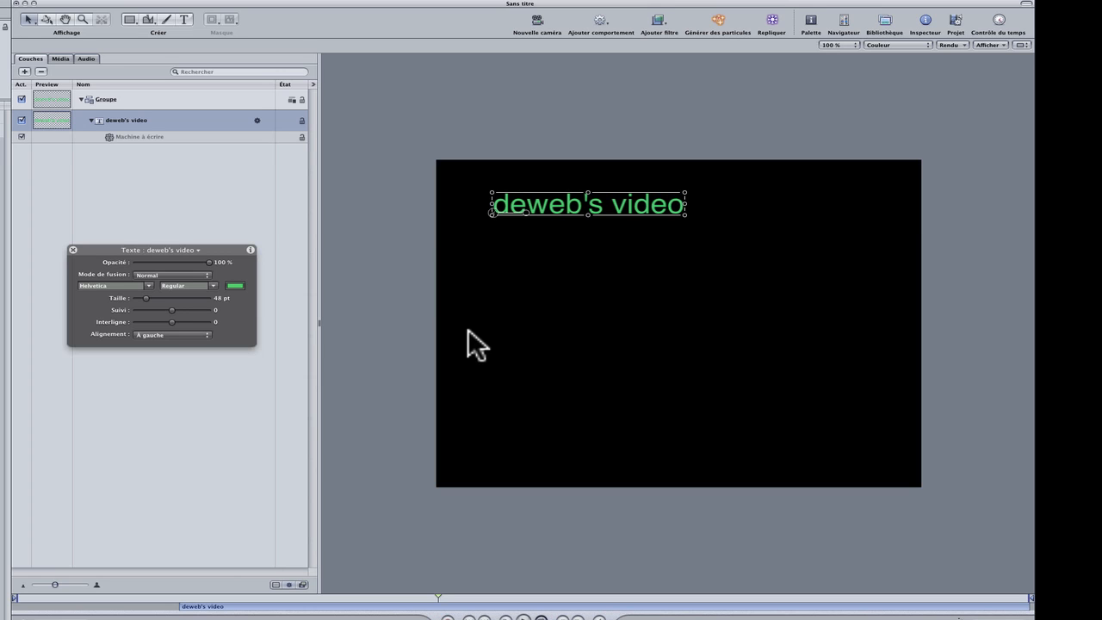
# Add a new group above the existing one and rename the group holding the text as ttx
pyautogui.click(147, 99)
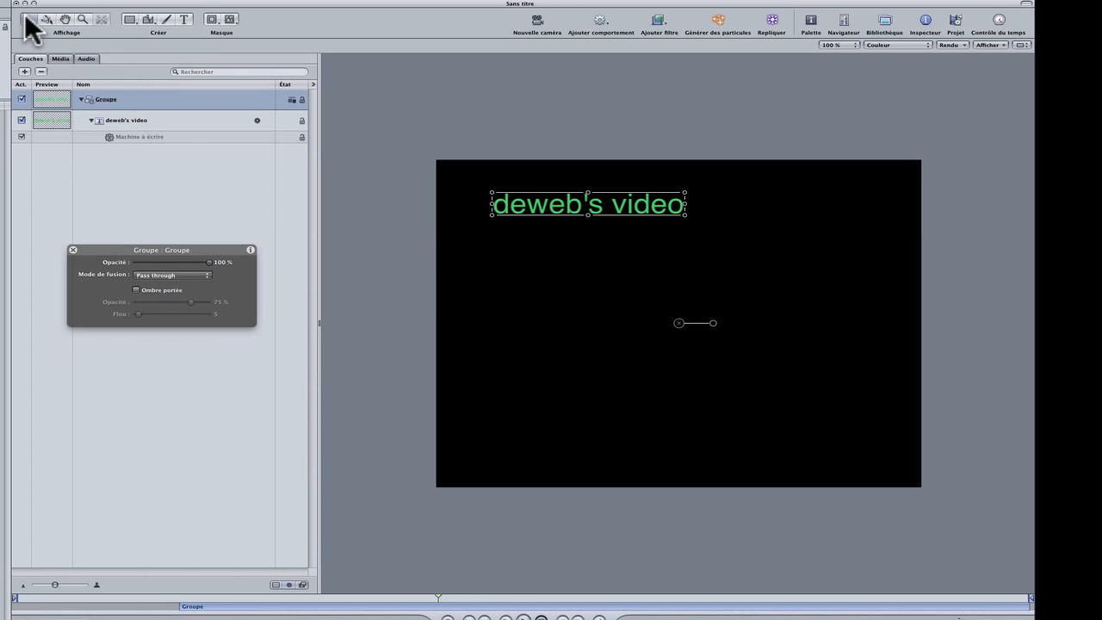
pyautogui.click(25, 72)
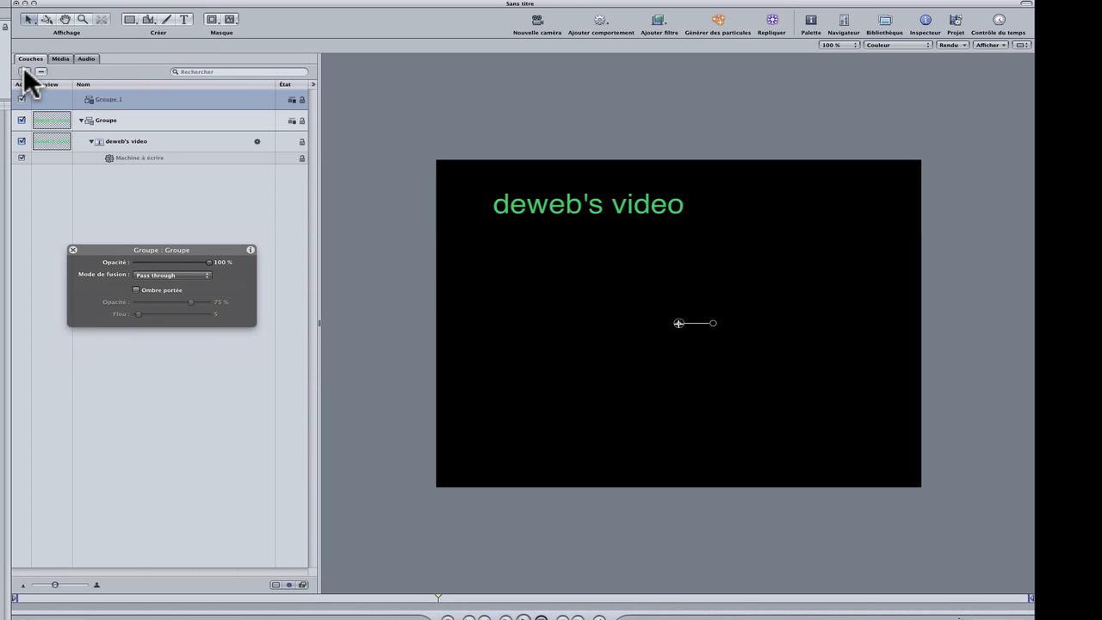
pyautogui.click(101, 120)
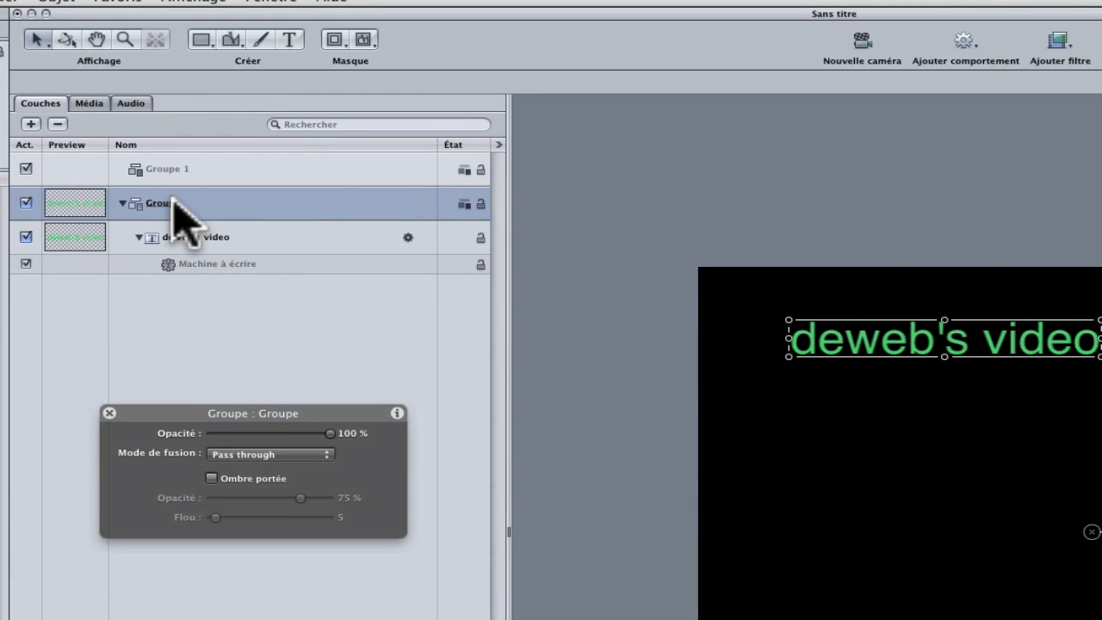
pyautogui.doubleClick(173, 202)
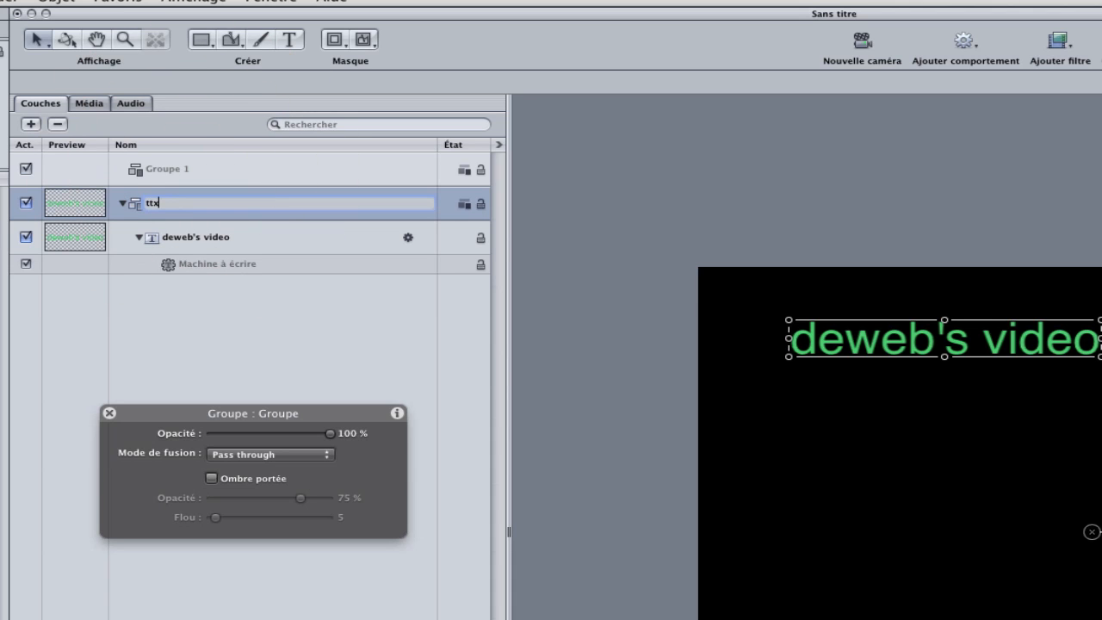
# Rename the new empty group as tiret
pyautogui.click(169, 170)
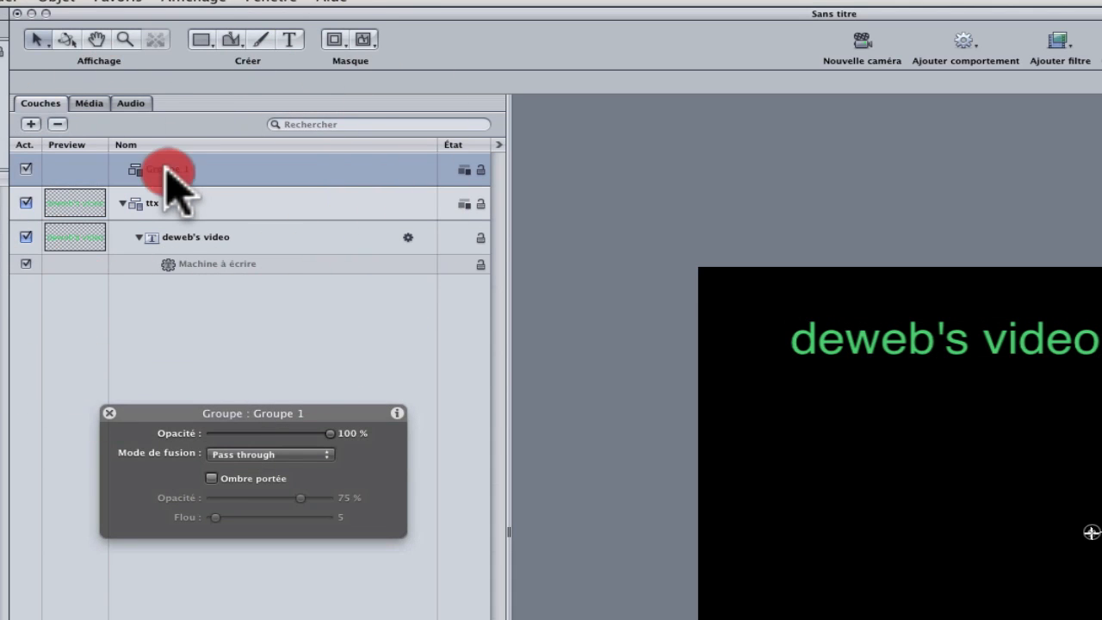
pyautogui.doubleClick(169, 171)
pyautogui.moveTo(193, 169); pyautogui.dragTo(120, 170)
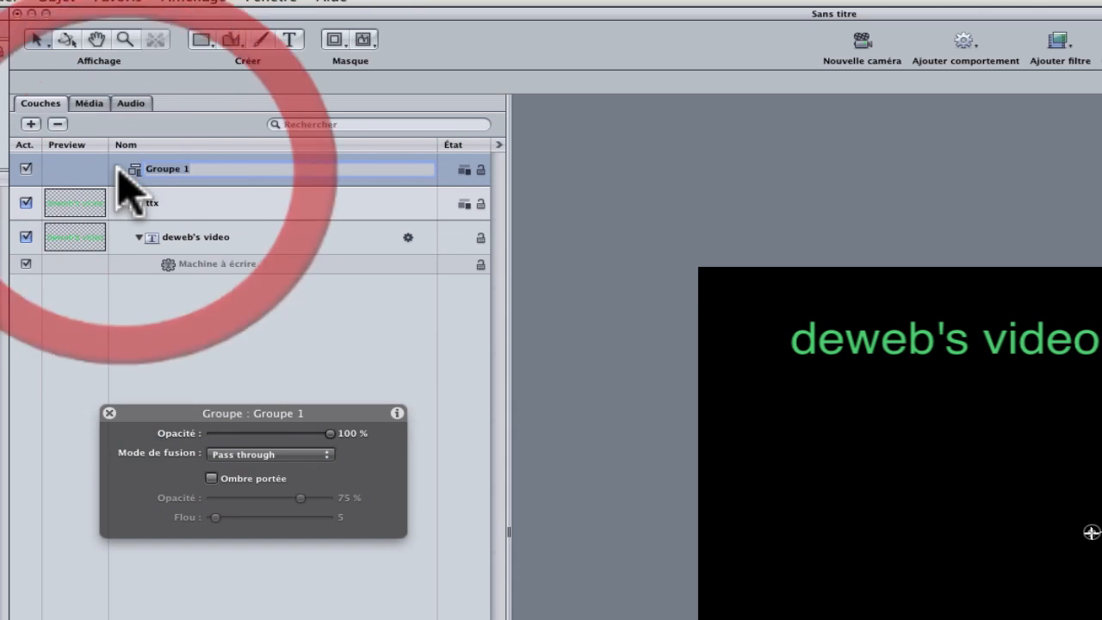
pyautogui.write('tiret')
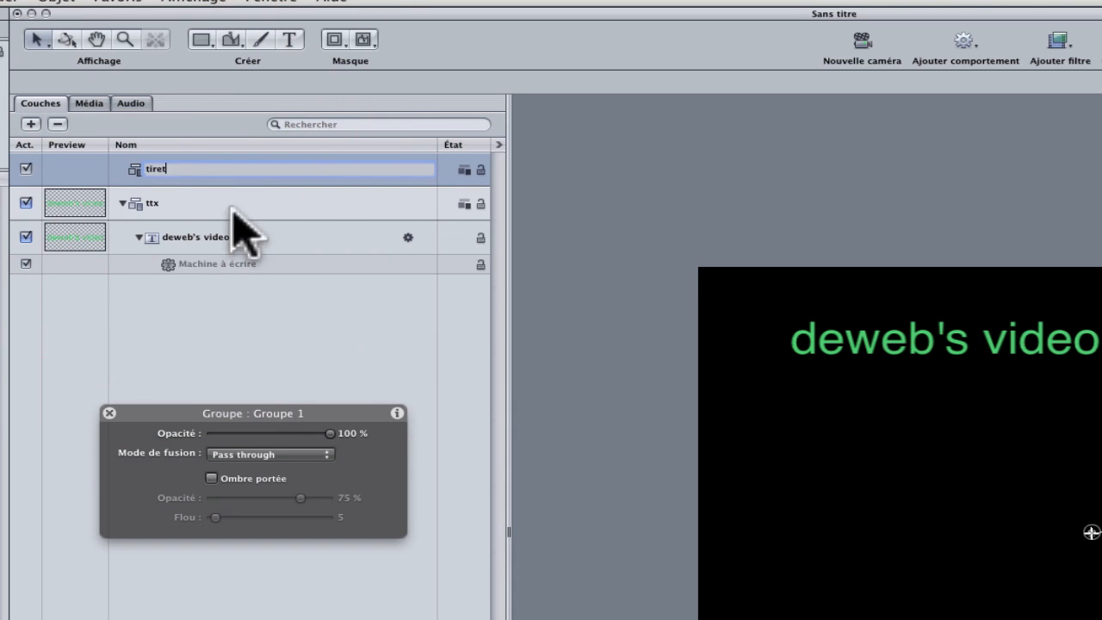
pyautogui.click(89, 168)
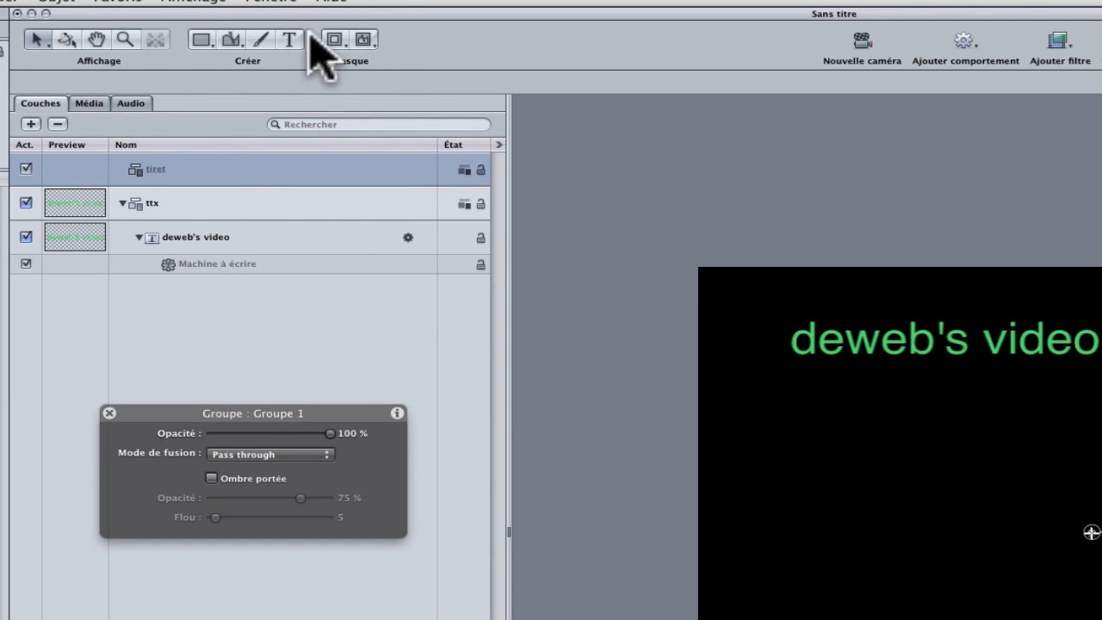
# Draw a short vertical line in the tiret group just after the last letter of "deweb's video" with the line tool
pyautogui.click(210, 43)
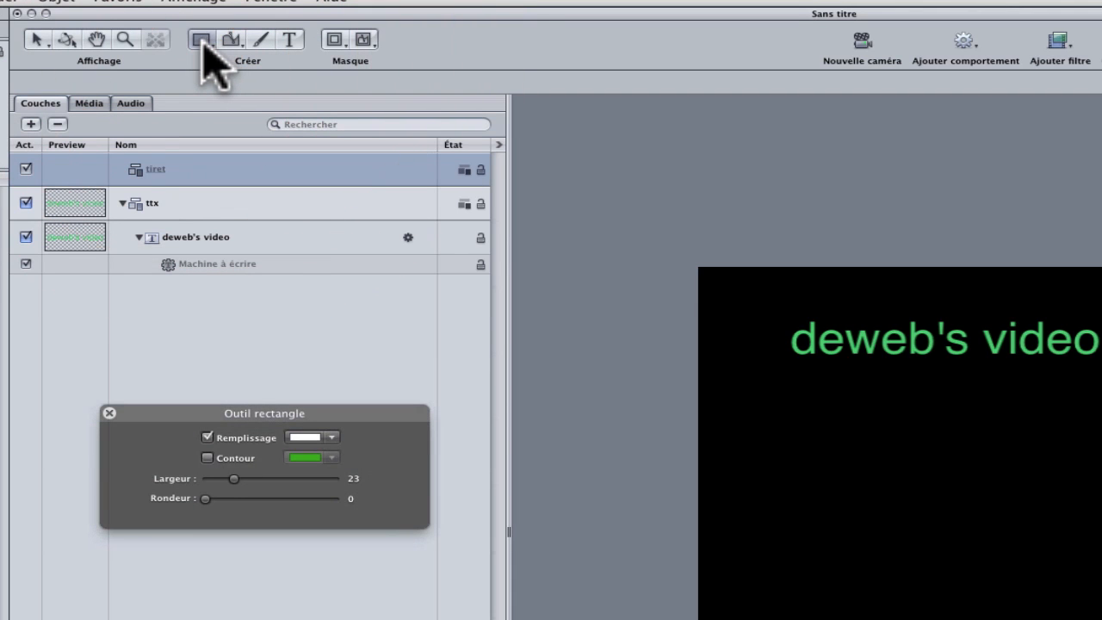
pyautogui.click(207, 48)
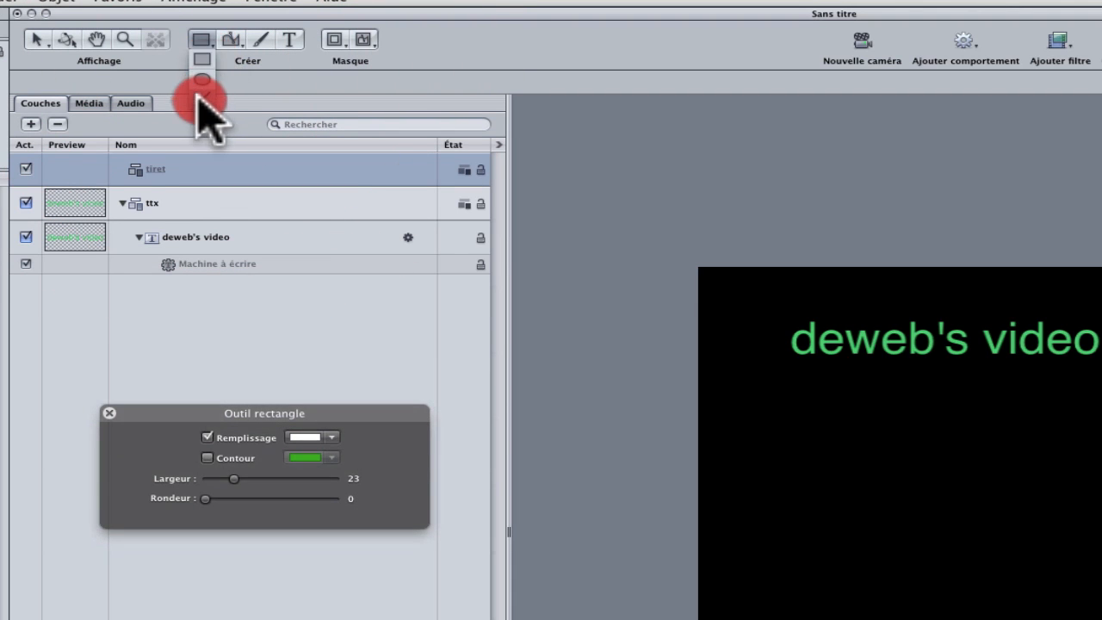
pyautogui.click(202, 98)
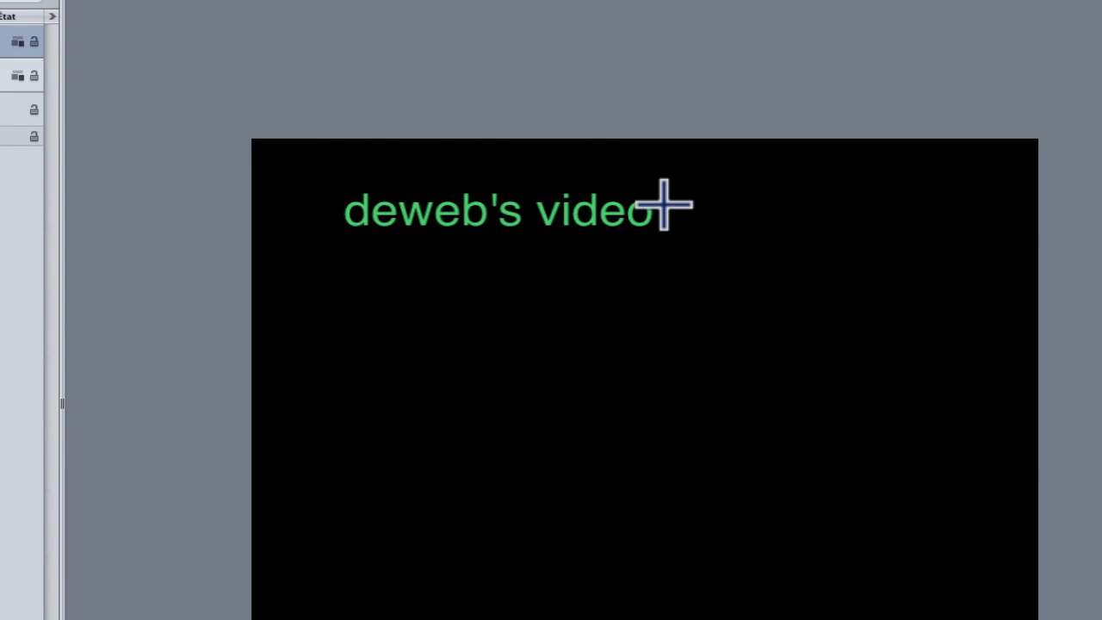
pyautogui.moveTo(662, 204)
pyautogui.mouseDown()
pyautogui.moveTo(664, 234)
pyautogui.moveTo(664, 221)
pyautogui.mouseUp()
pyautogui.click(669, 228)
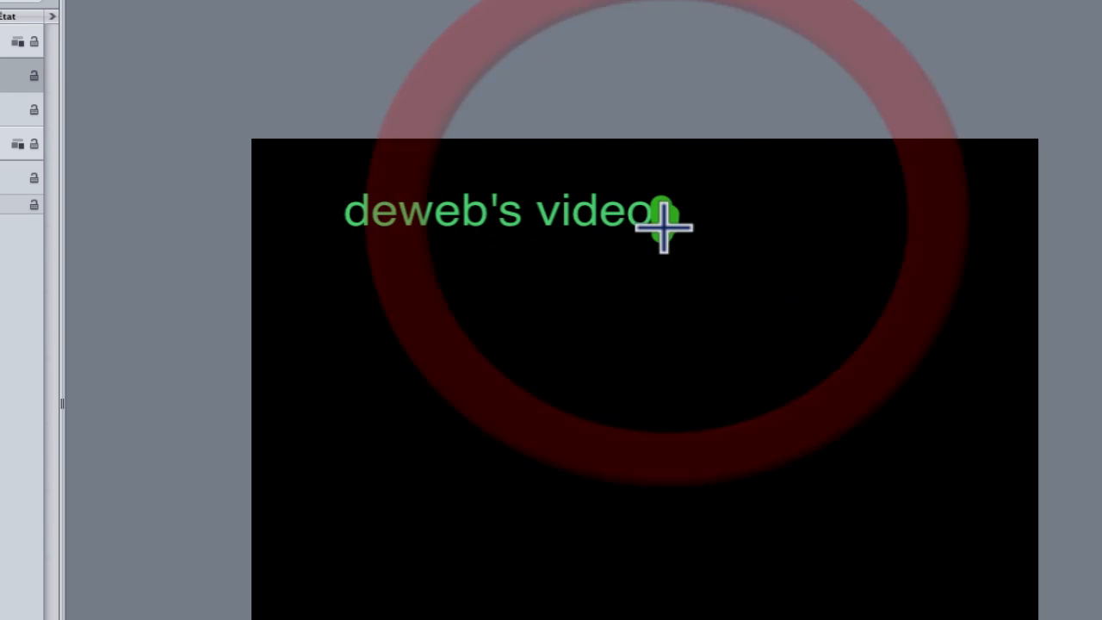
# Enable the fill on the Ligne shape, reduce its outline width to 9 and nudge it just after the last letter
pyautogui.press('Delete')
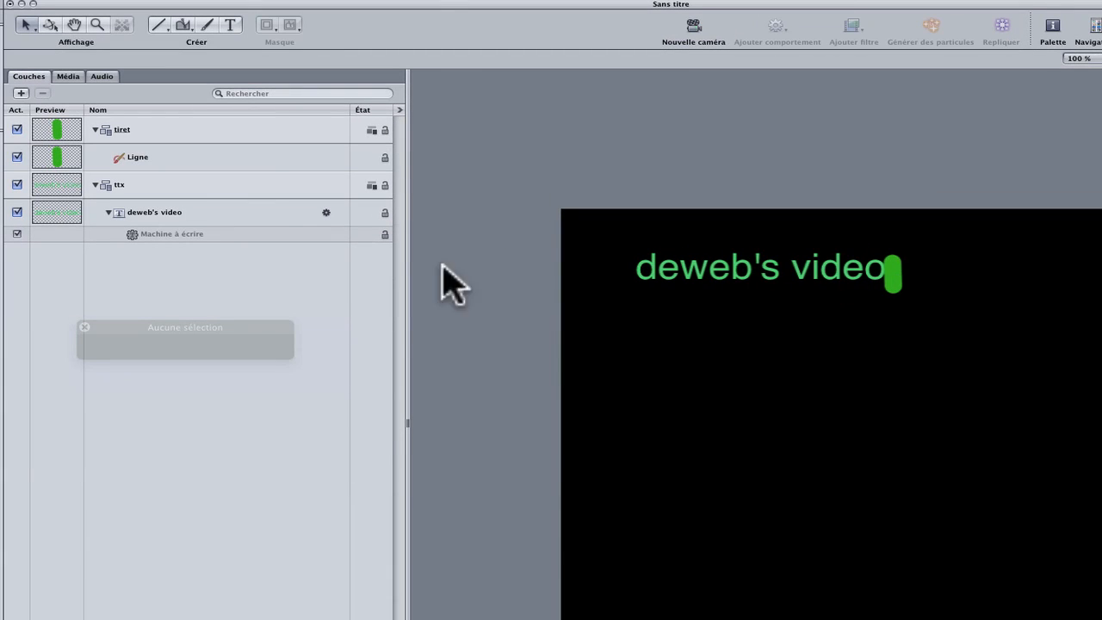
pyautogui.click(160, 159)
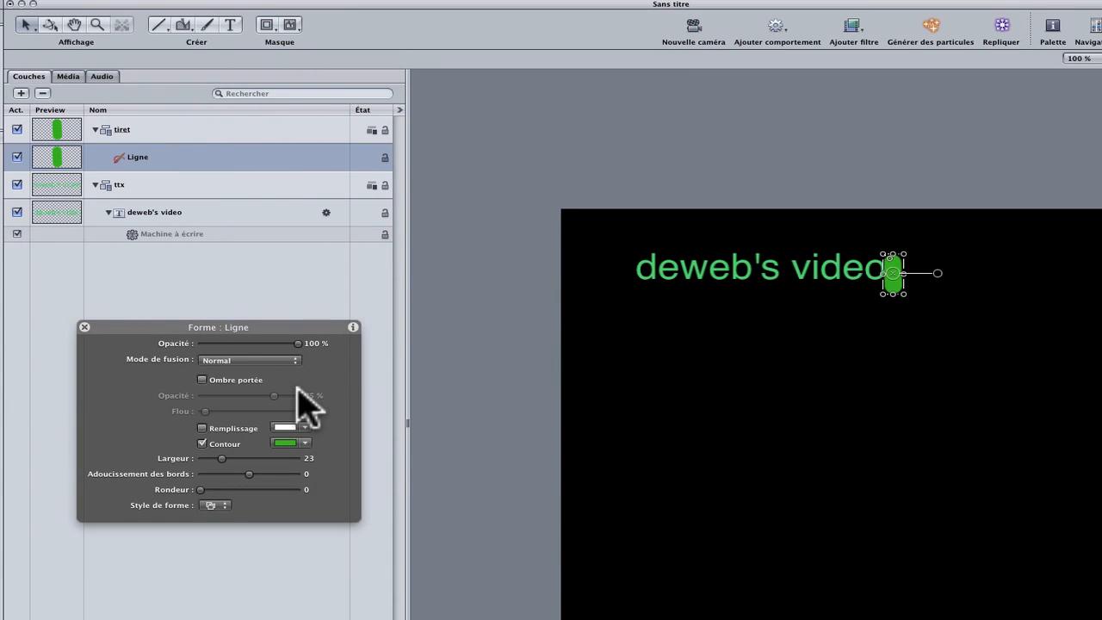
pyautogui.click(202, 427)
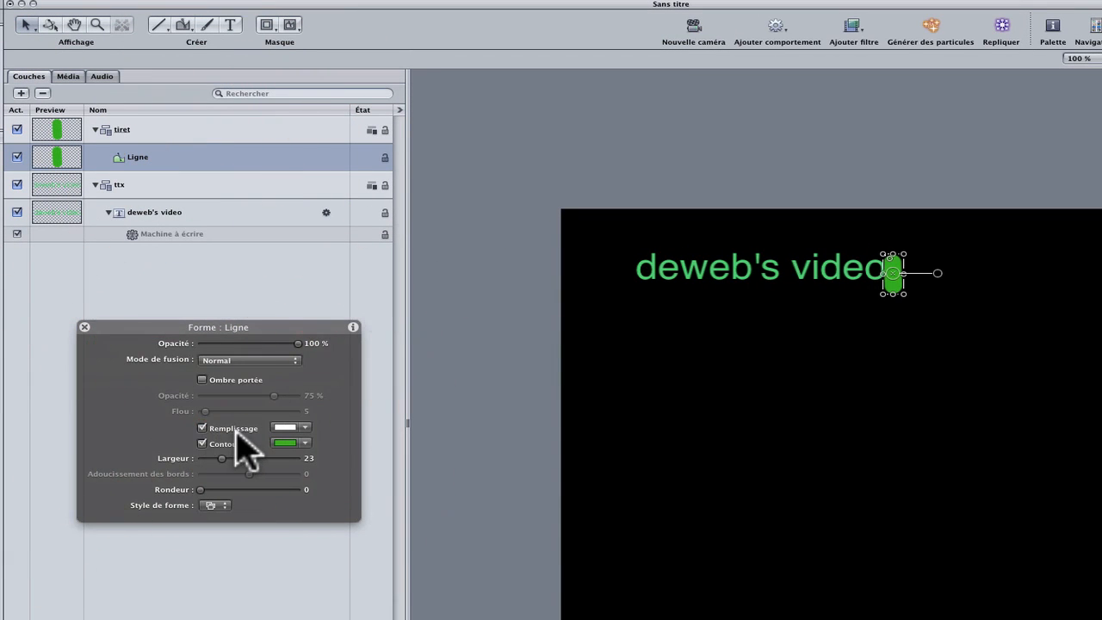
pyautogui.moveTo(220, 458); pyautogui.dragTo(209, 458)
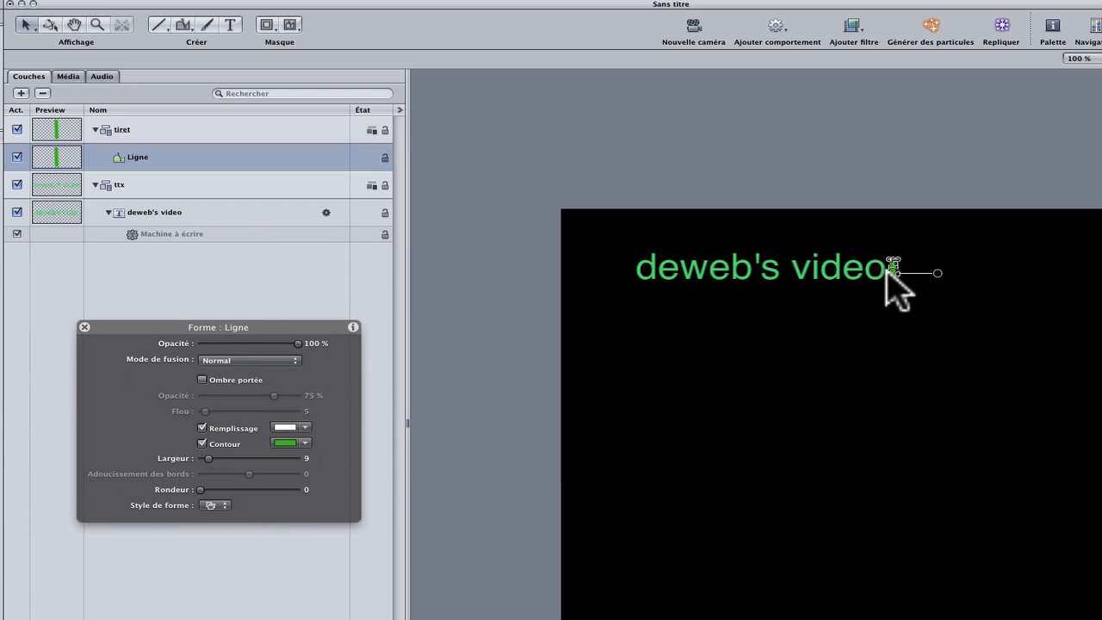
pyautogui.moveTo(892, 272); pyautogui.dragTo(895, 266)
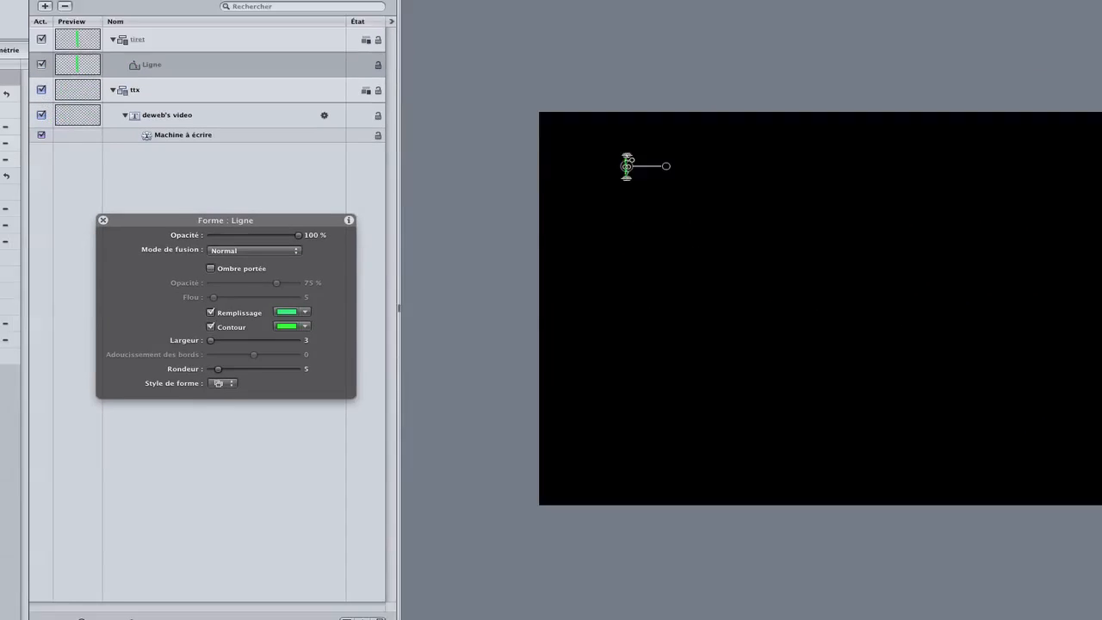
# Place the Ligne shape in front of the first letter at frame 42 by setting its X position to -279
pyautogui.click(98, 580)
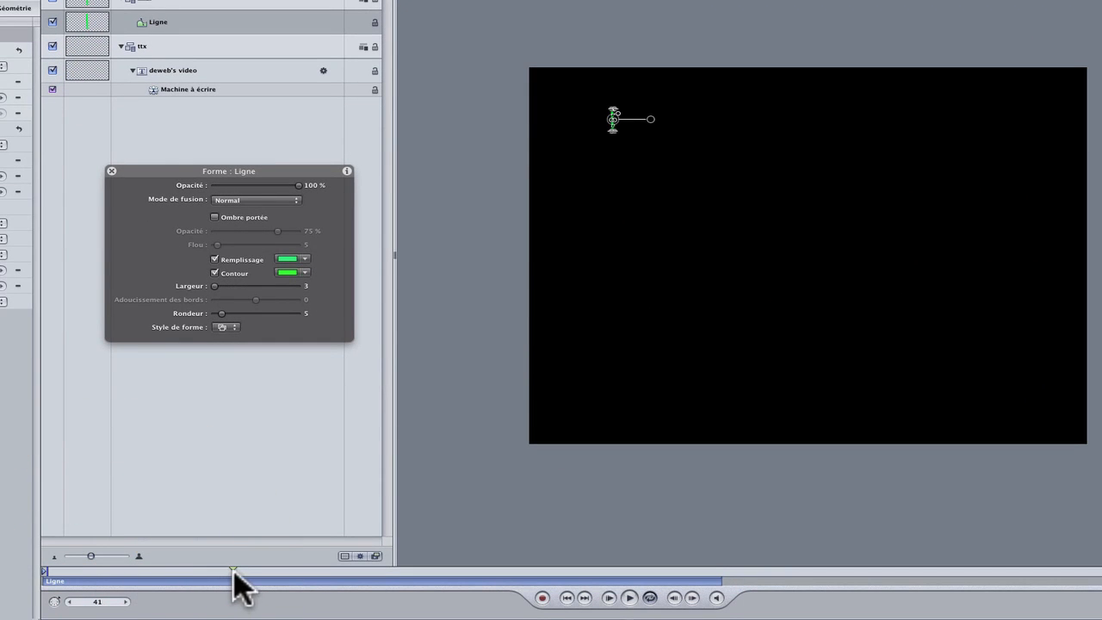
pyautogui.moveTo(233, 578)
pyautogui.mouseDown()
pyautogui.moveTo(185, 573)
pyautogui.moveTo(248, 573)
pyautogui.moveTo(232, 575)
pyautogui.moveTo(246, 575)
pyautogui.moveTo(238, 584)
pyautogui.mouseUp()
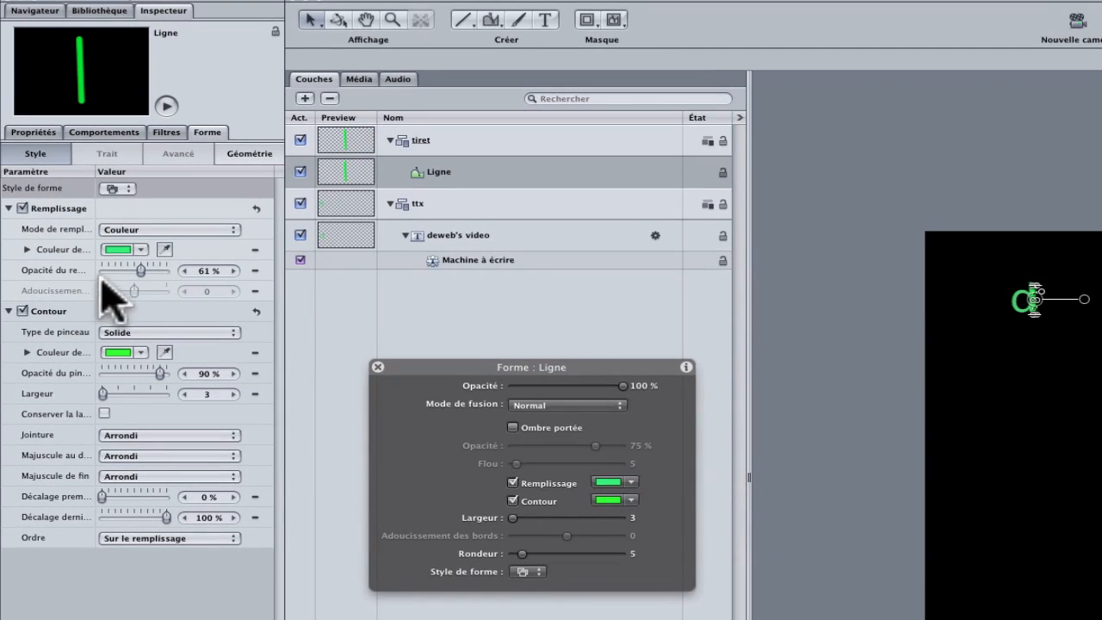
pyautogui.click(36, 132)
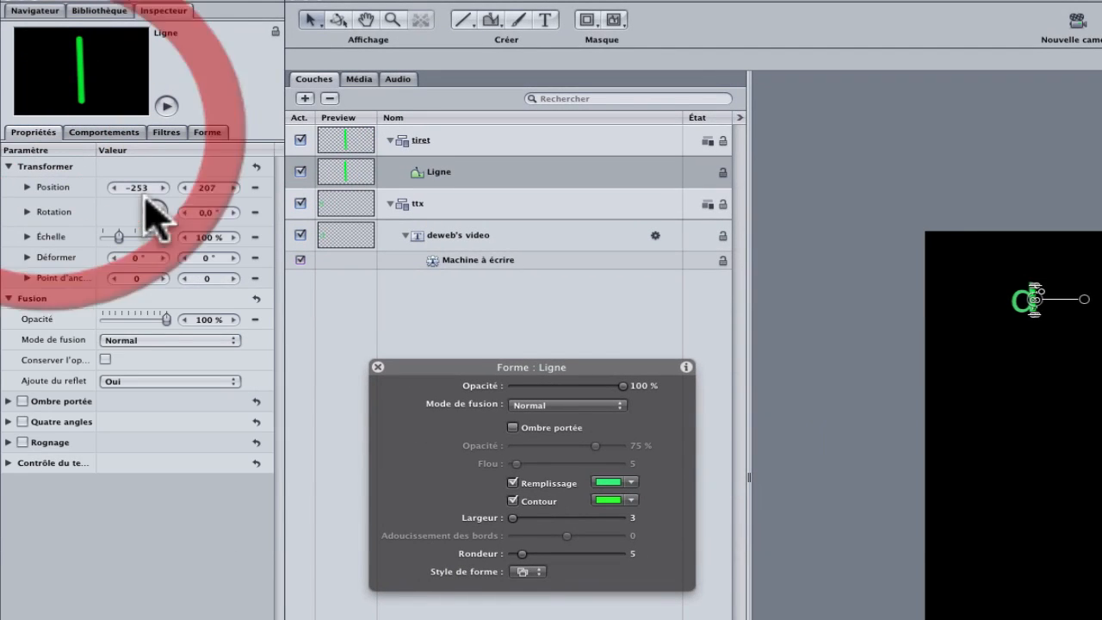
pyautogui.moveTo(144, 187); pyautogui.dragTo(117, 189)
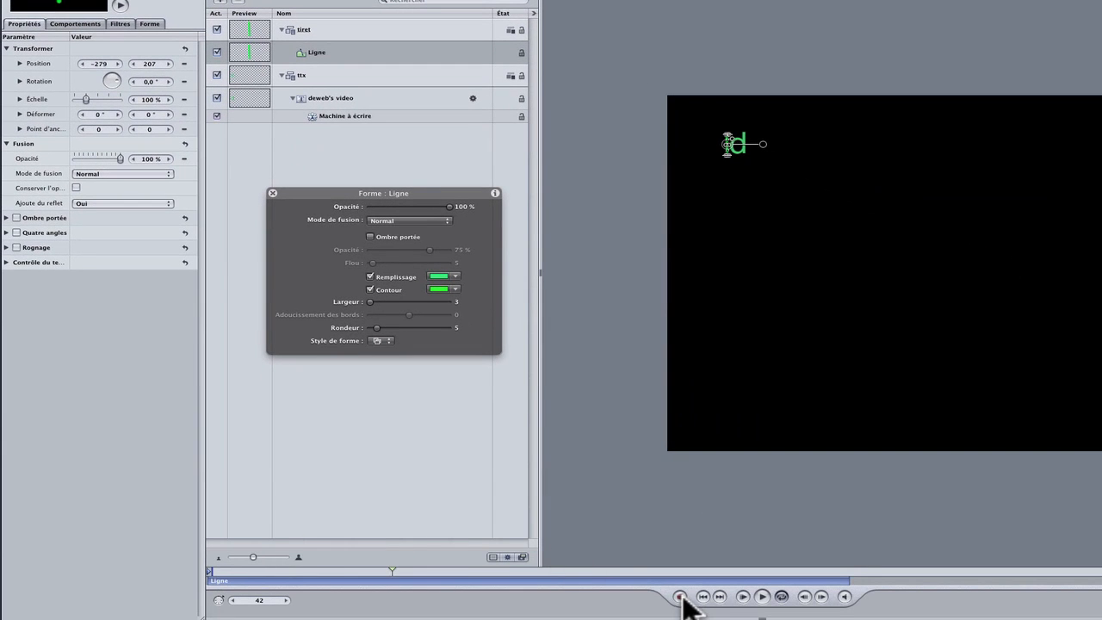
# Turn on keyframe recording and set the line's X position to -250 at frame 42, just after the letter d
pyautogui.click(681, 597)
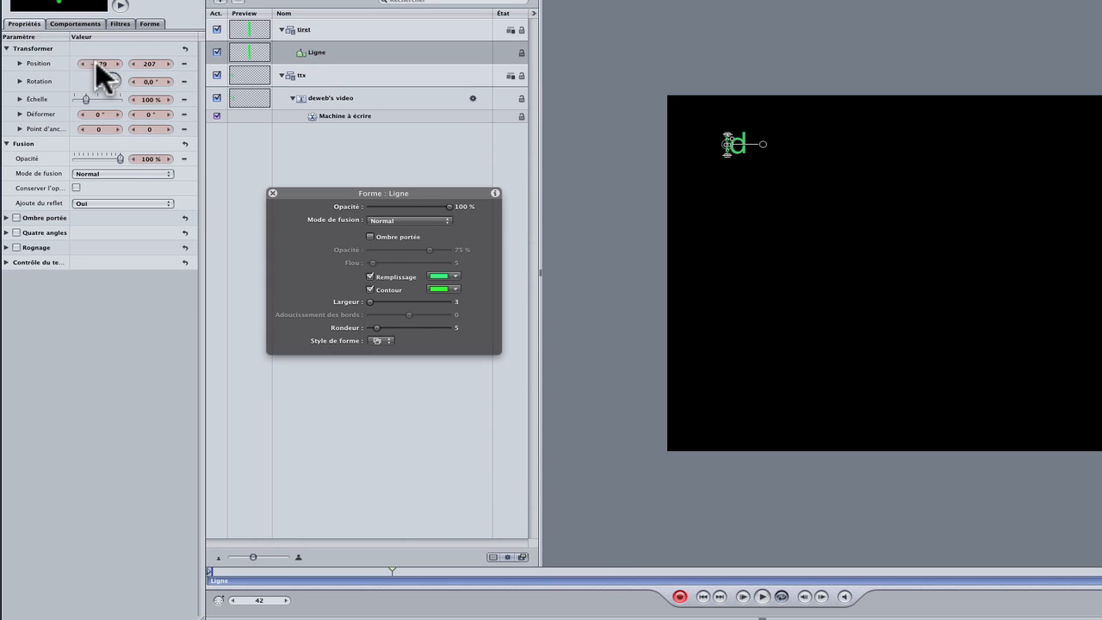
pyautogui.moveTo(98, 64); pyautogui.dragTo(117, 63)
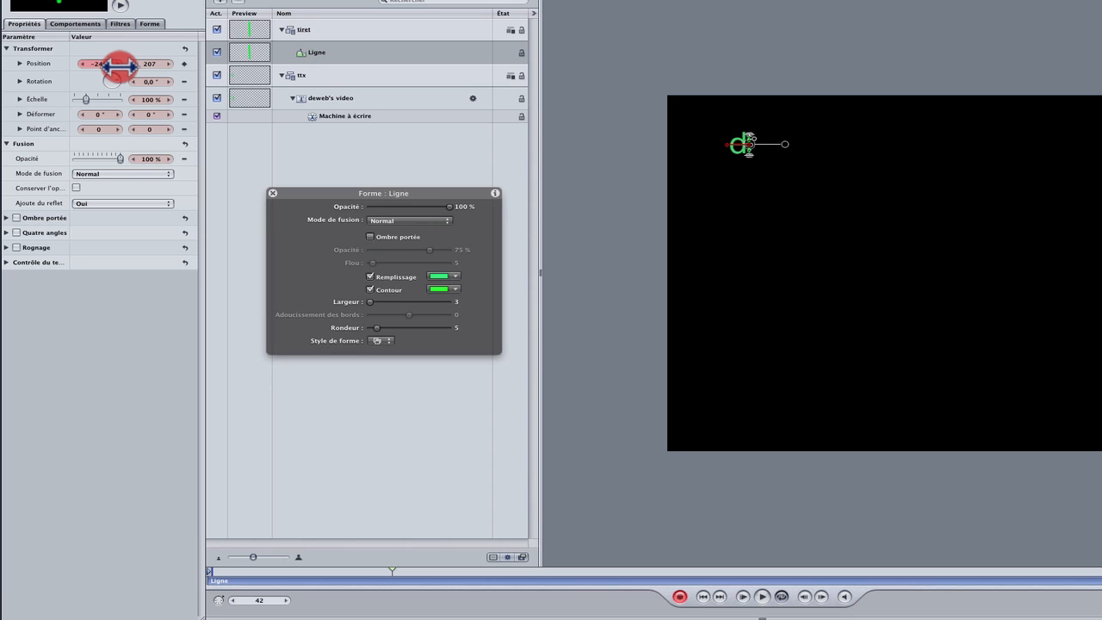
pyautogui.moveTo(118, 66); pyautogui.dragTo(116, 66)
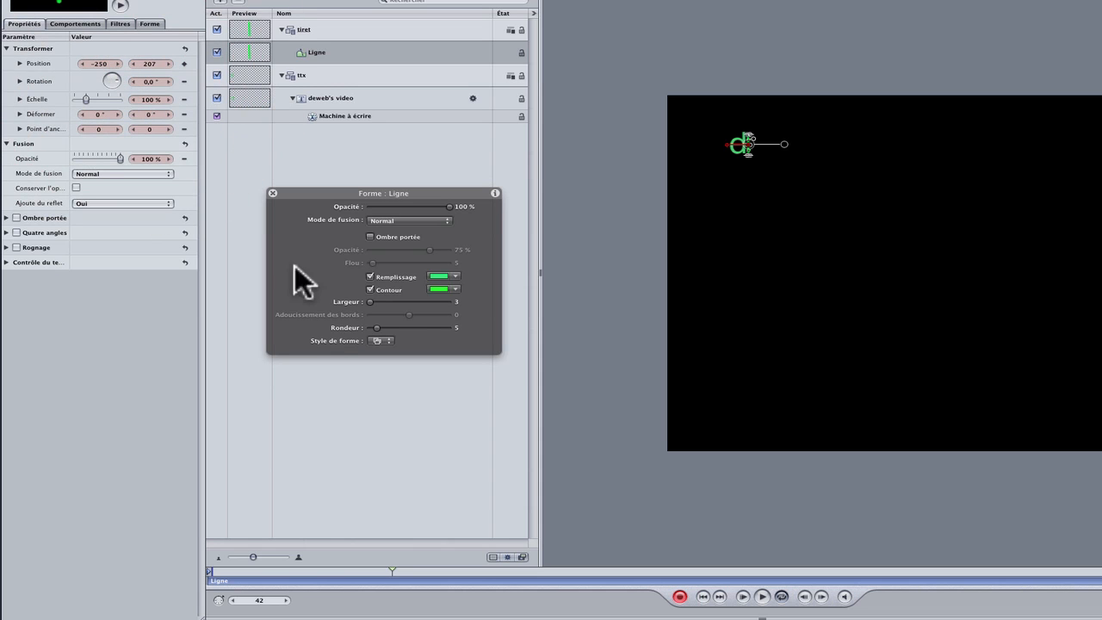
# Keyframe the line's X position behind each newly typed letter of "dewe", ending with -167 at frame 57
pyautogui.click(392, 571)
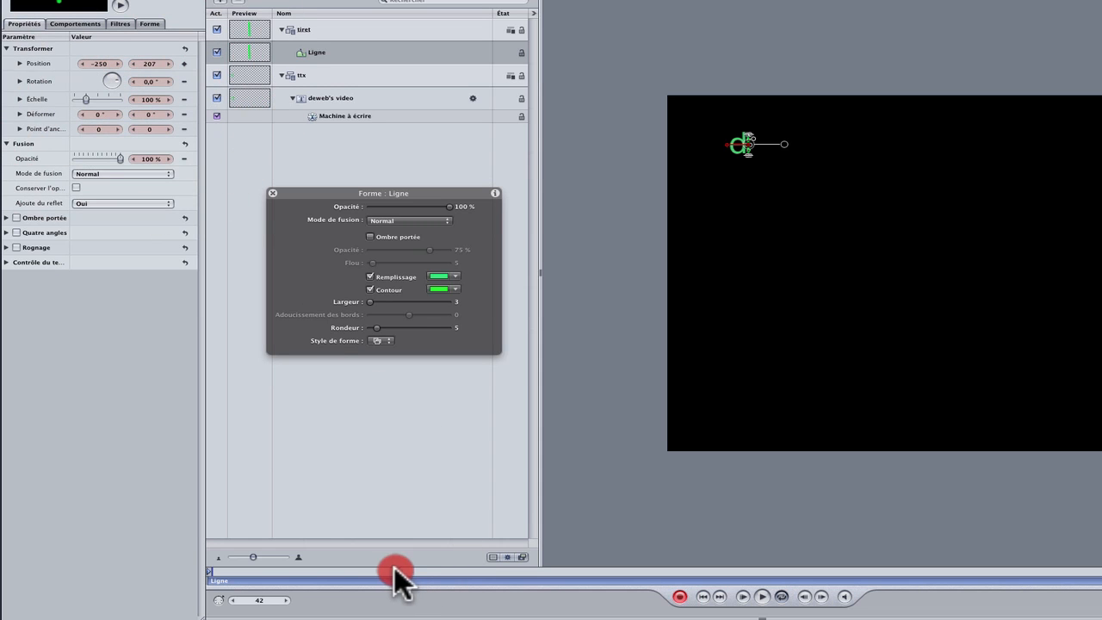
pyautogui.moveTo(407, 568); pyautogui.dragTo(413, 570)
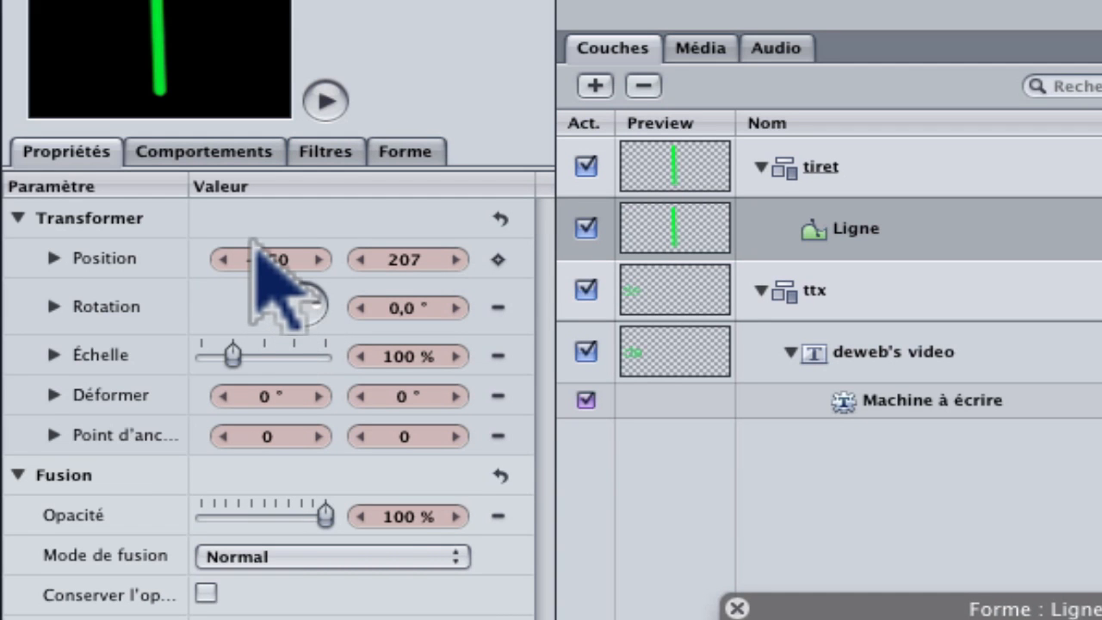
pyautogui.moveTo(258, 255); pyautogui.dragTo(297, 263)
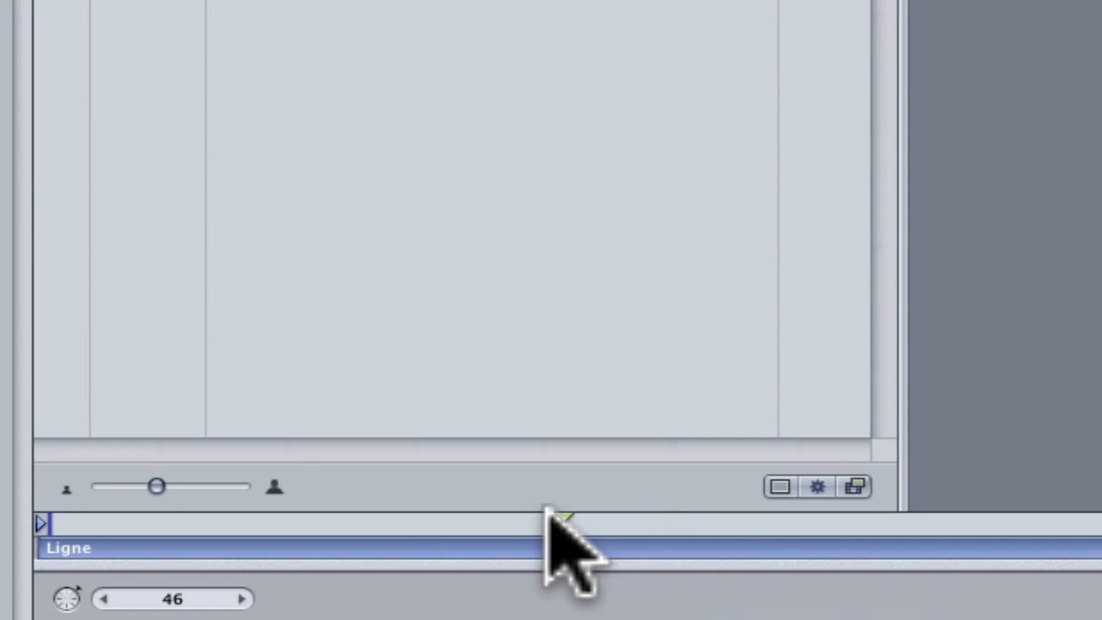
pyautogui.moveTo(570, 509); pyautogui.dragTo(624, 509)
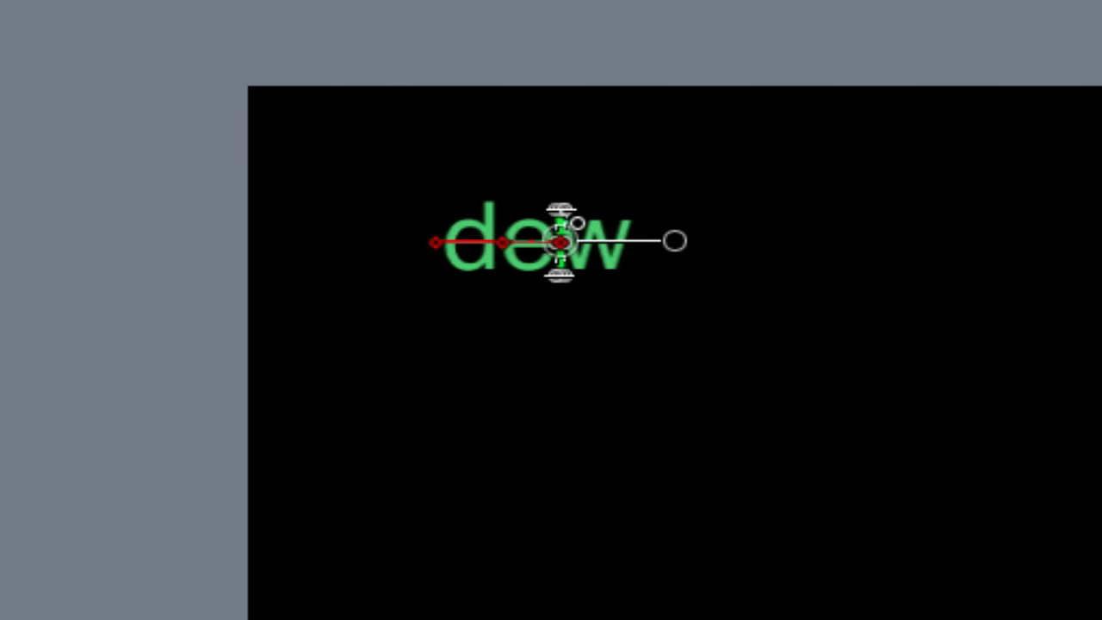
pyautogui.moveTo(561, 242); pyautogui.dragTo(638, 241)
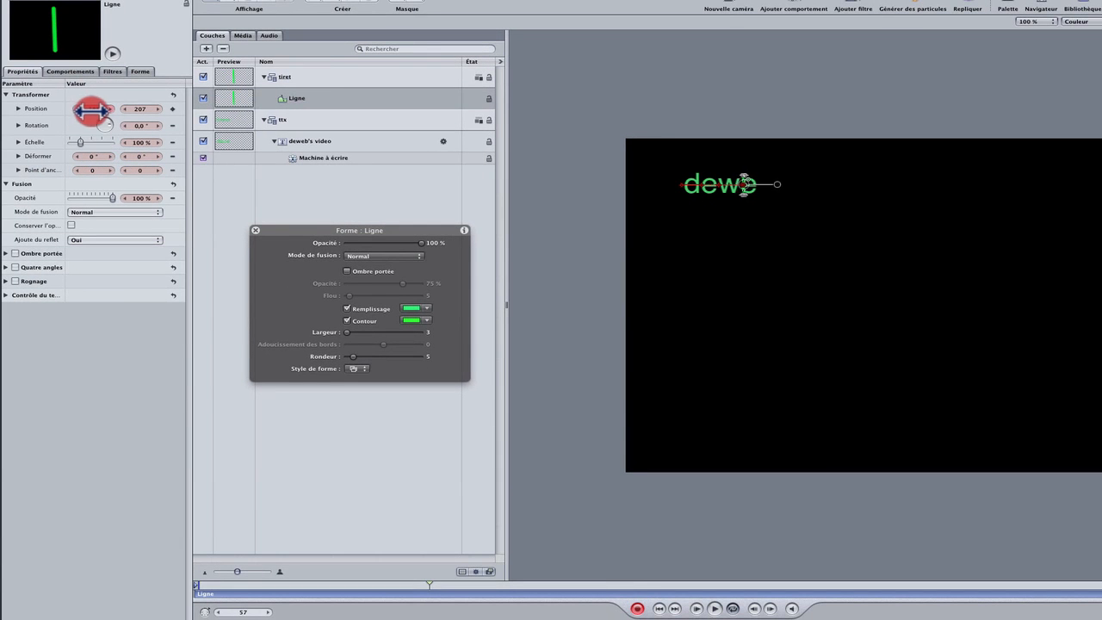
pyautogui.moveTo(92, 109); pyautogui.dragTo(100, 109)
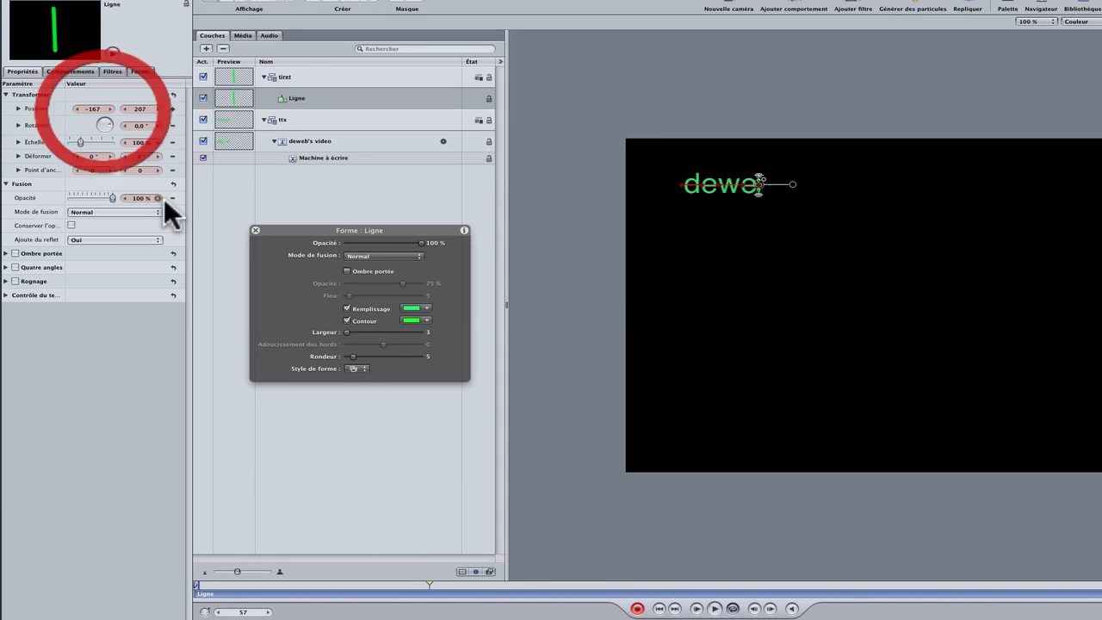
# Keyframe the line's X position behind the remaining letters up to 11 at frame 100, and turn off keyframe recording
pyautogui.moveTo(430, 584); pyautogui.dragTo(450, 588)
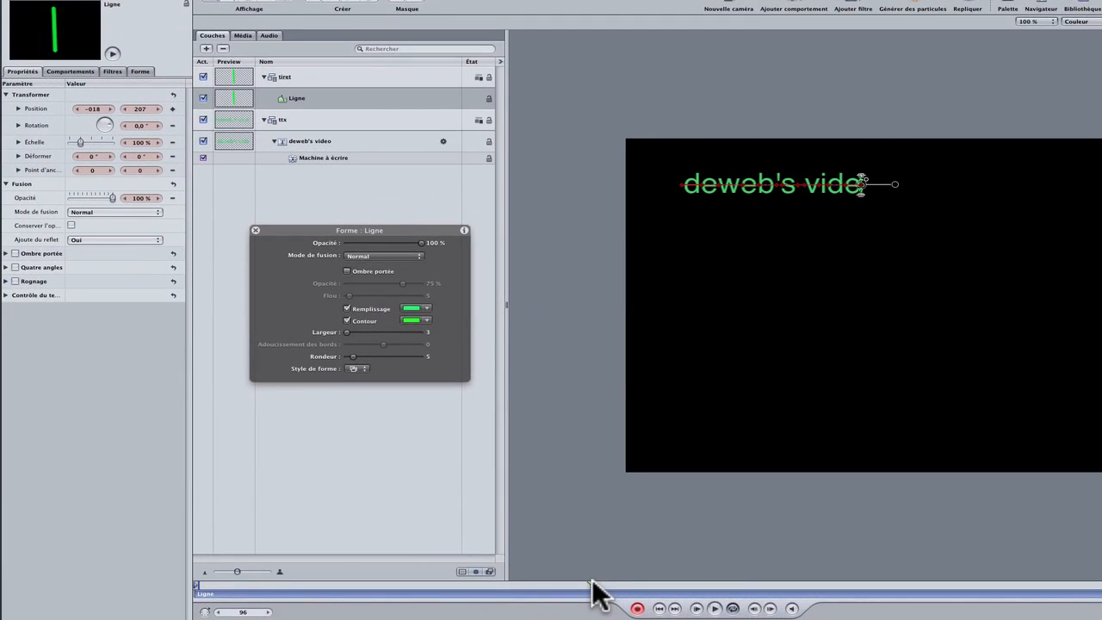
pyautogui.click(605, 587)
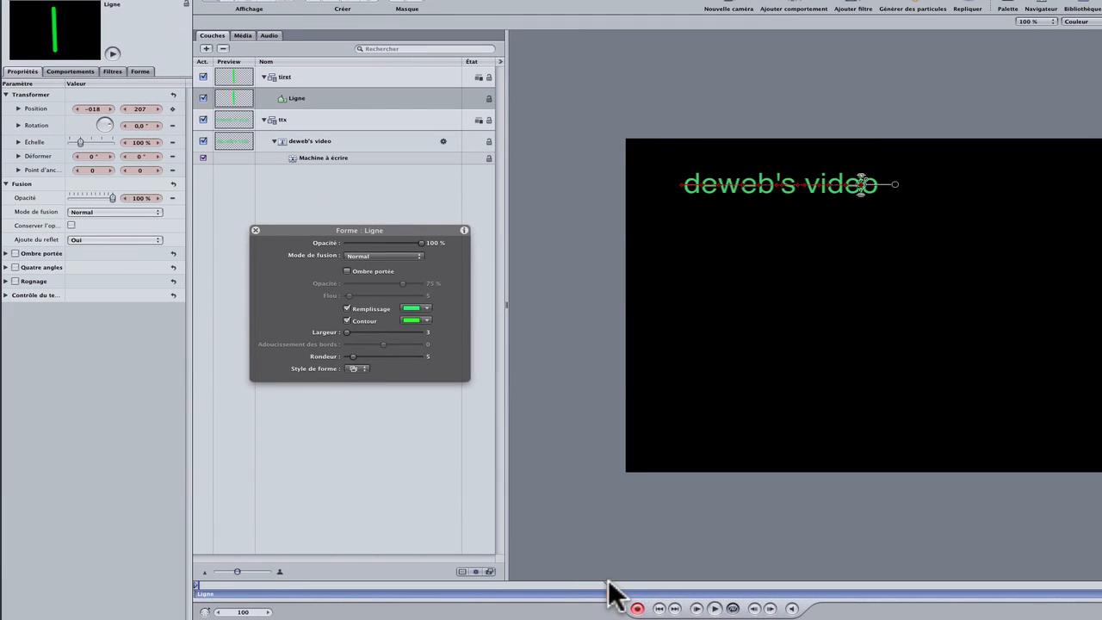
pyautogui.moveTo(95, 108); pyautogui.dragTo(113, 109)
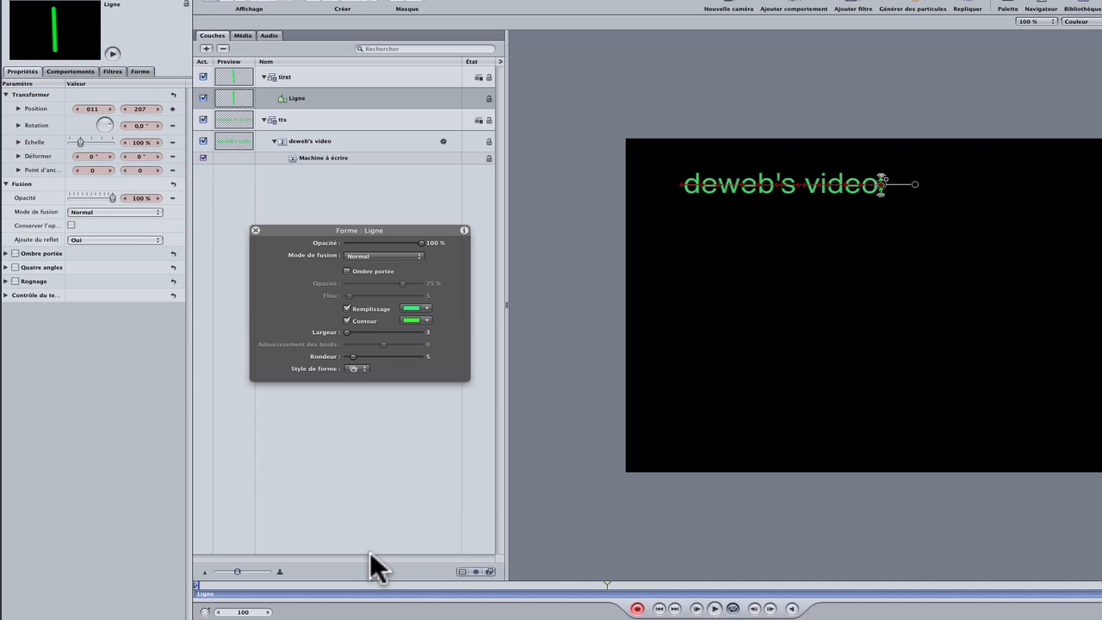
pyautogui.click(636, 608)
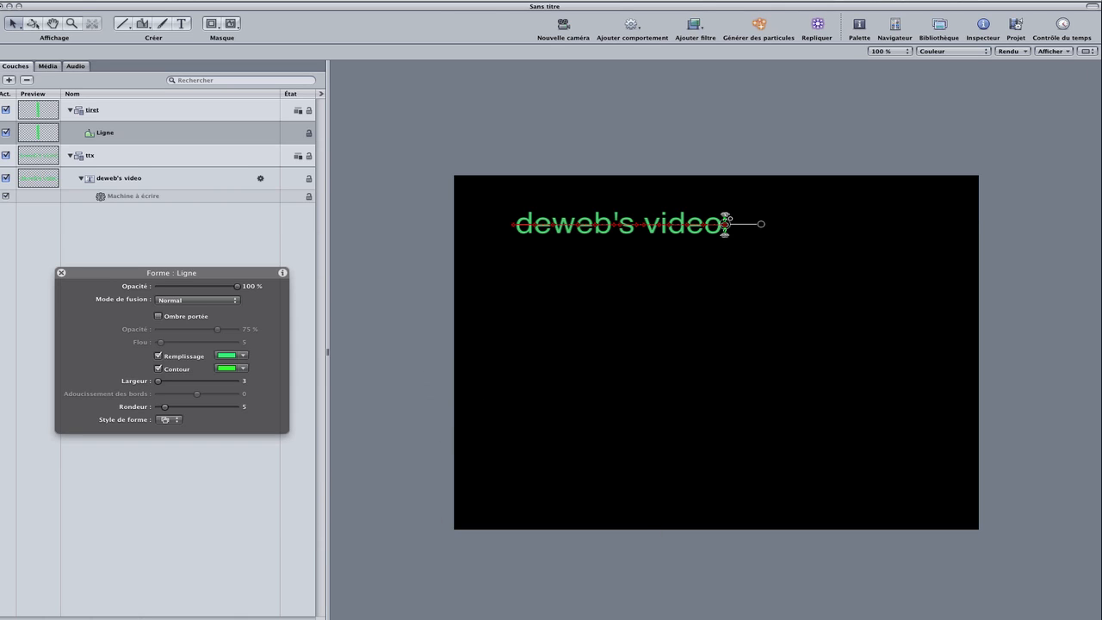
# Set the interpolation of the line's Transformer.Position.X curve to Constante in the keyframe editor and play the animation from frame 1
pyautogui.click(1065, 39)
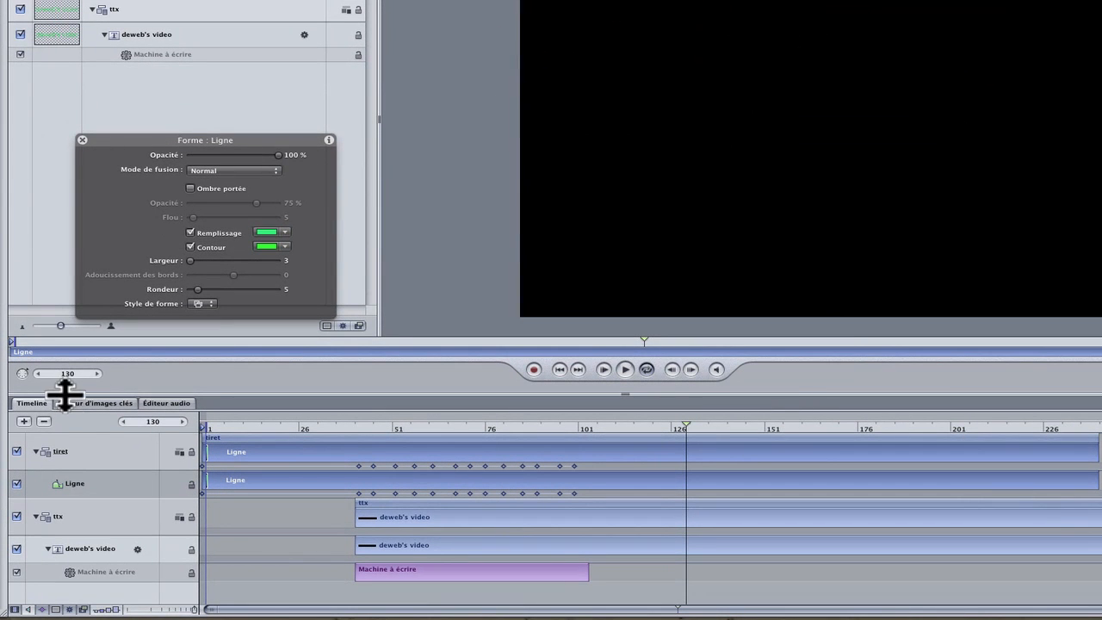
pyautogui.click(79, 403)
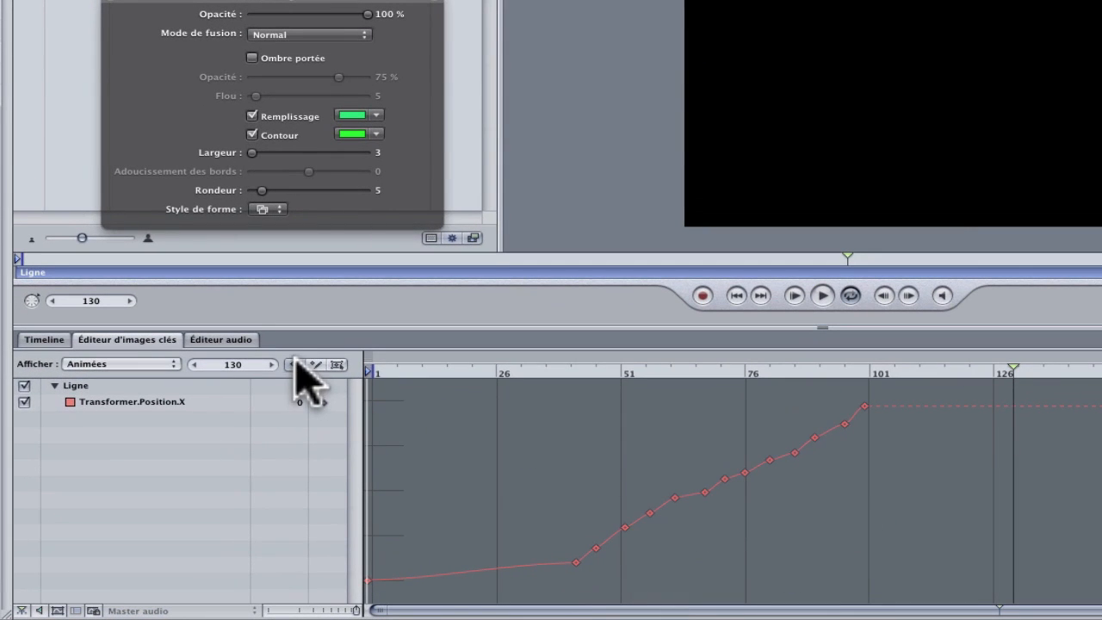
pyautogui.click(151, 402)
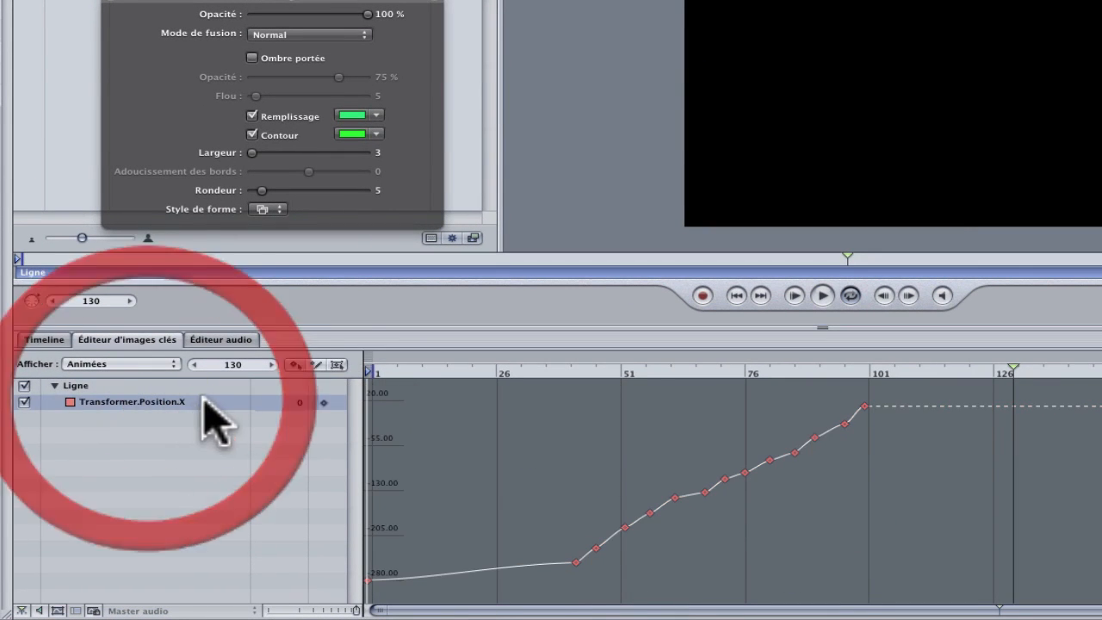
pyautogui.click(329, 402)
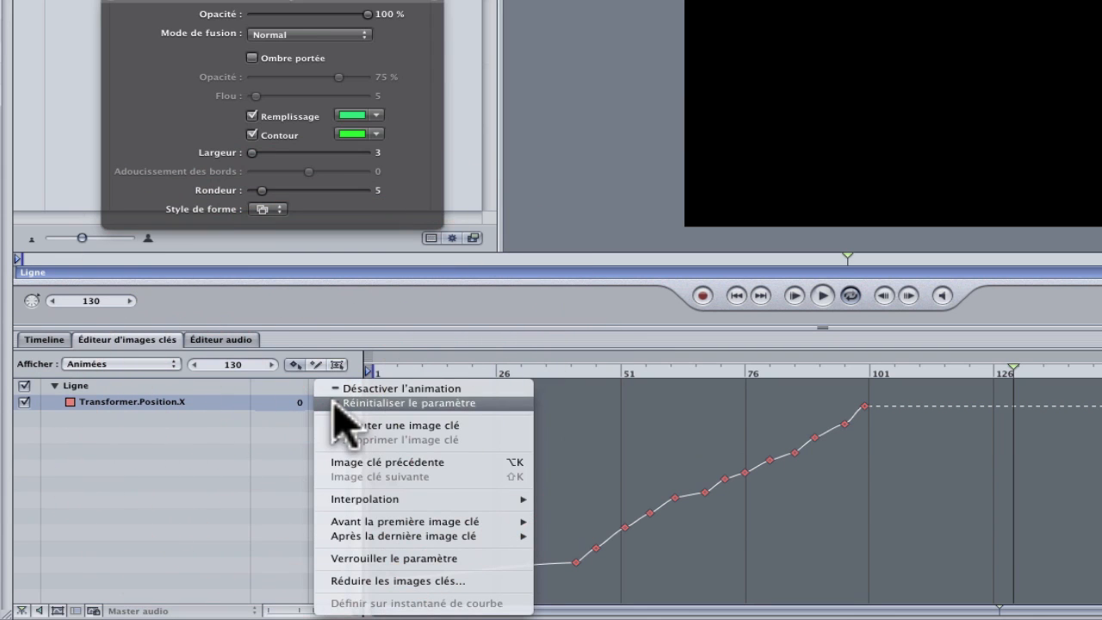
pyautogui.moveTo(366, 498)
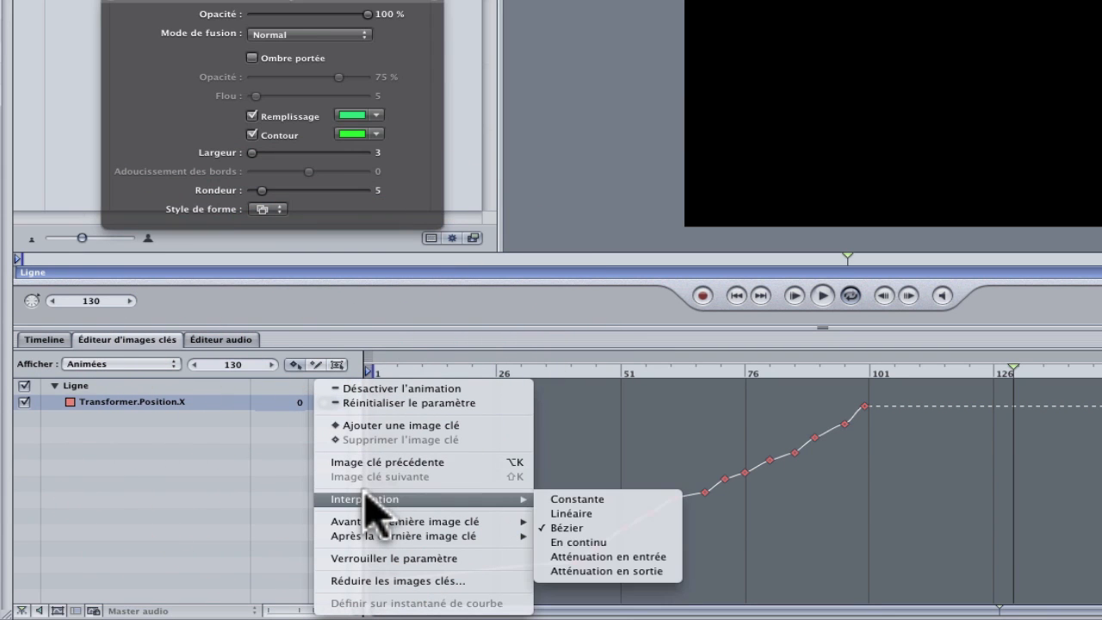
pyautogui.click(575, 500)
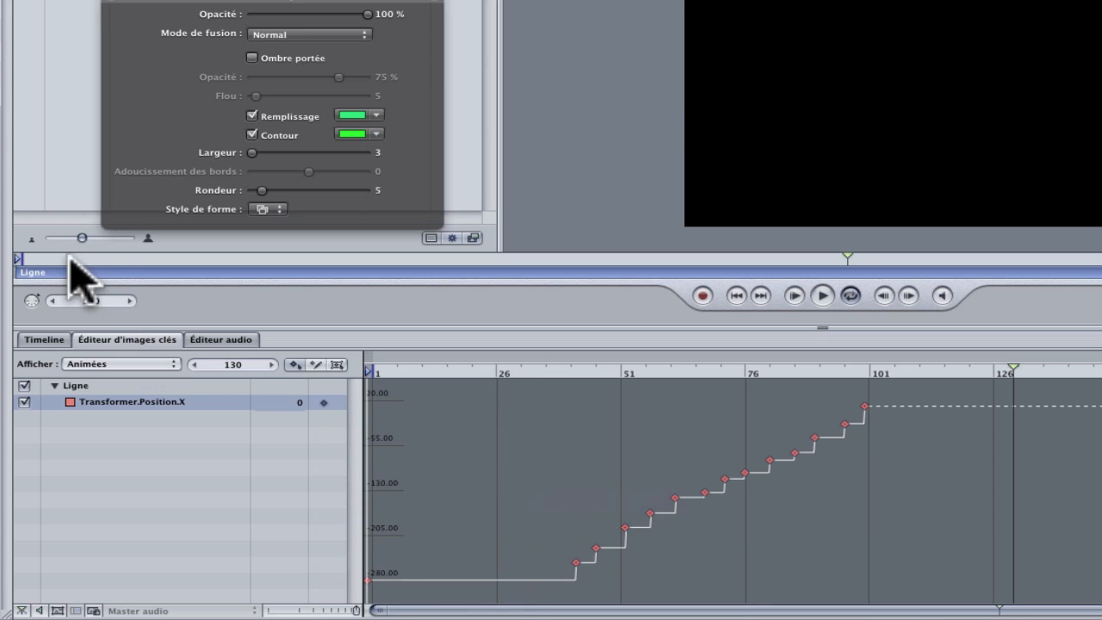
pyautogui.click(18, 258)
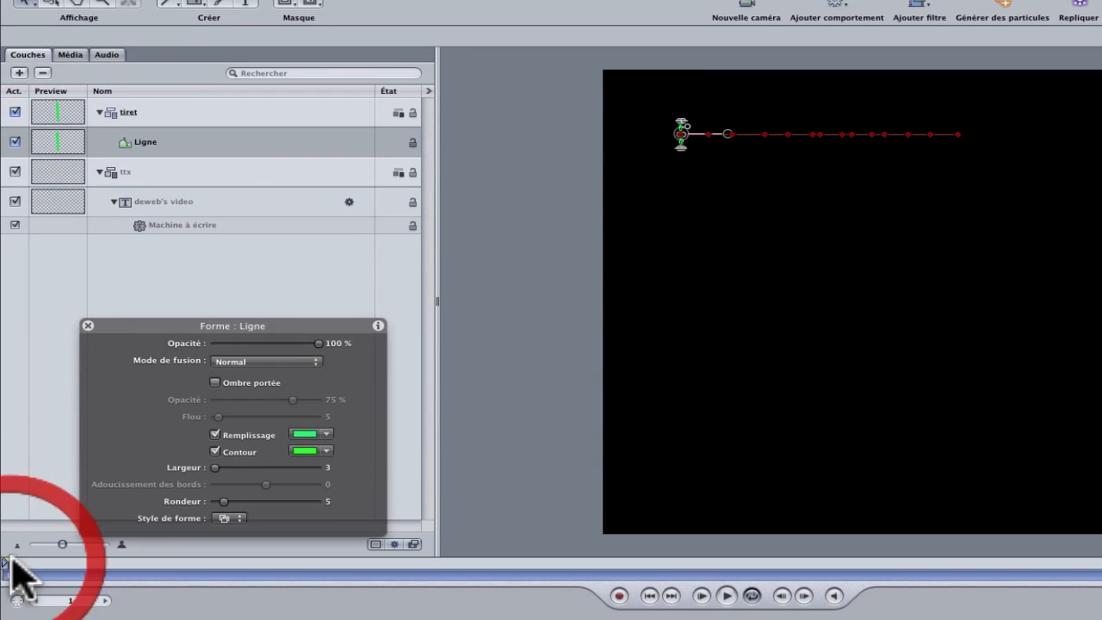
pyautogui.press('space')
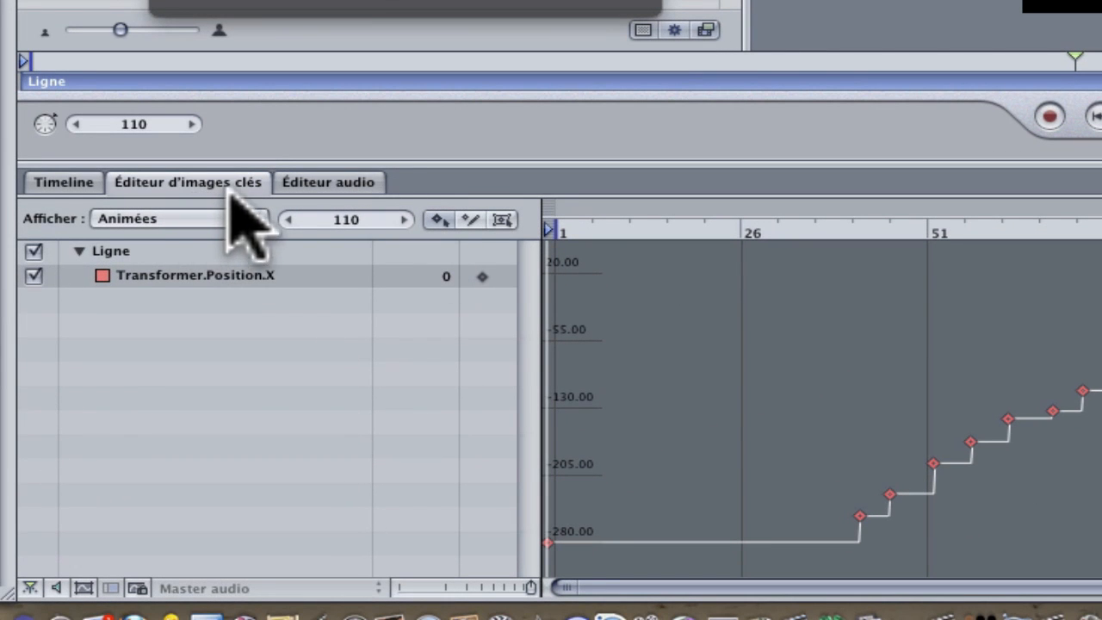
# Zoom the timeline in on the line's keyframes and scrub from frame 42 to 51 to compare the line's moves with the letters
pyautogui.click(47, 182)
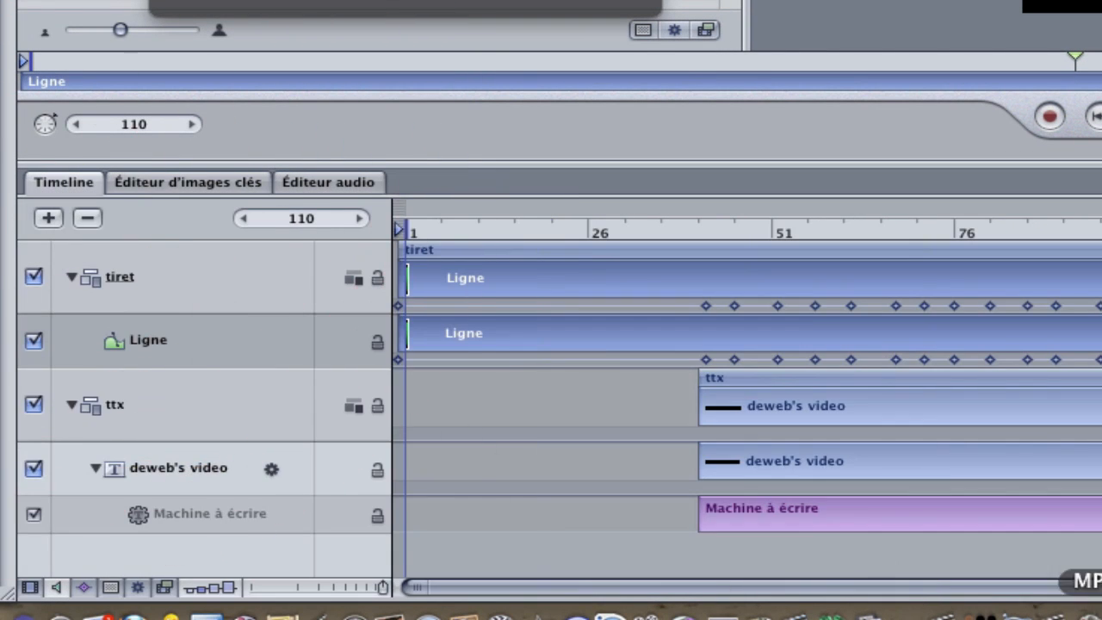
pyautogui.click(84, 587)
pyautogui.click(83, 587)
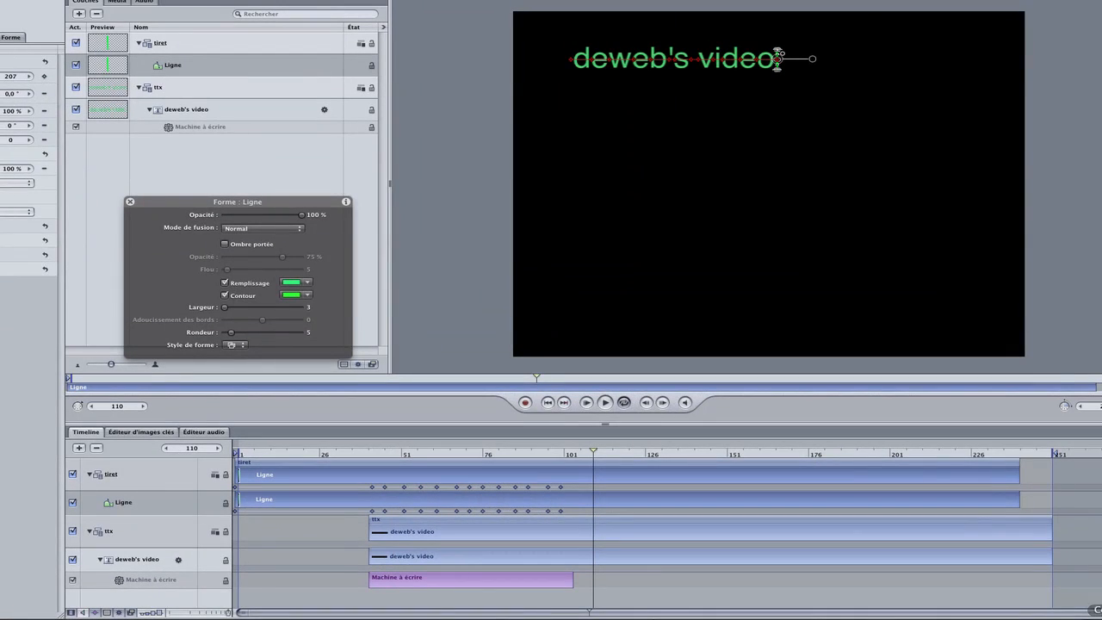
pyautogui.moveTo(1086, 611); pyautogui.dragTo(921, 612)
pyautogui.moveTo(679, 612); pyautogui.dragTo(536, 608)
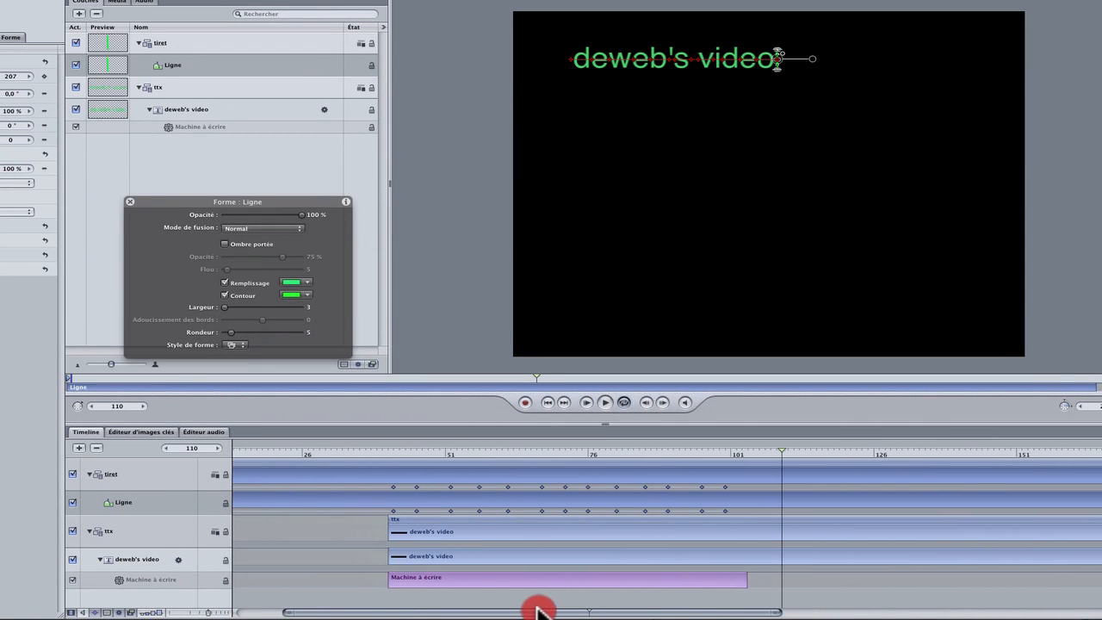
pyautogui.moveTo(365, 455); pyautogui.dragTo(390, 456)
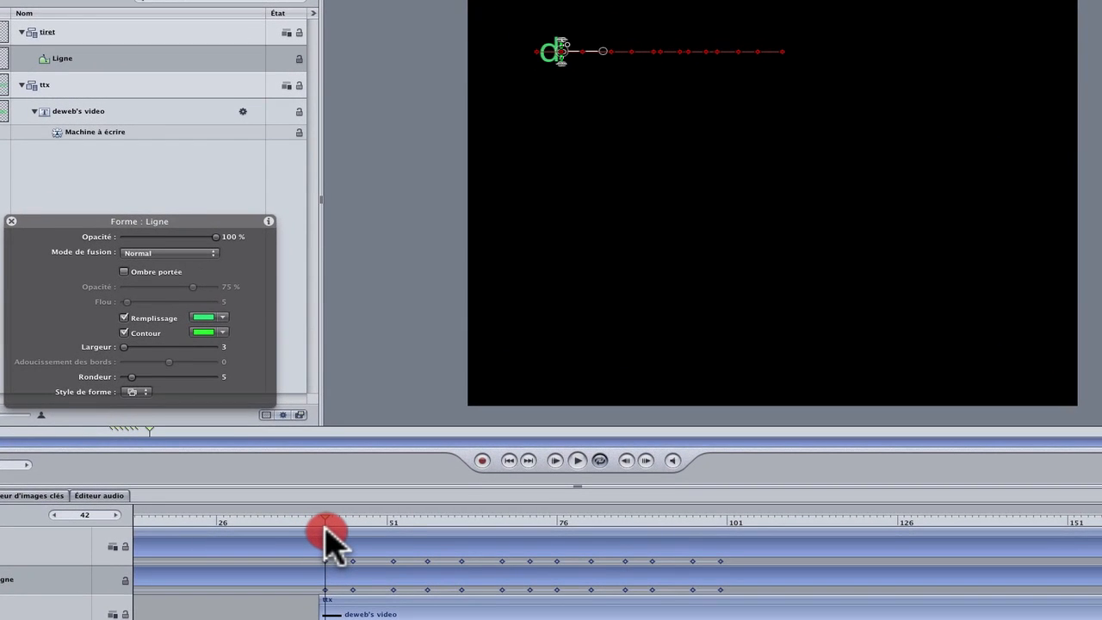
pyautogui.moveTo(326, 538); pyautogui.dragTo(358, 540)
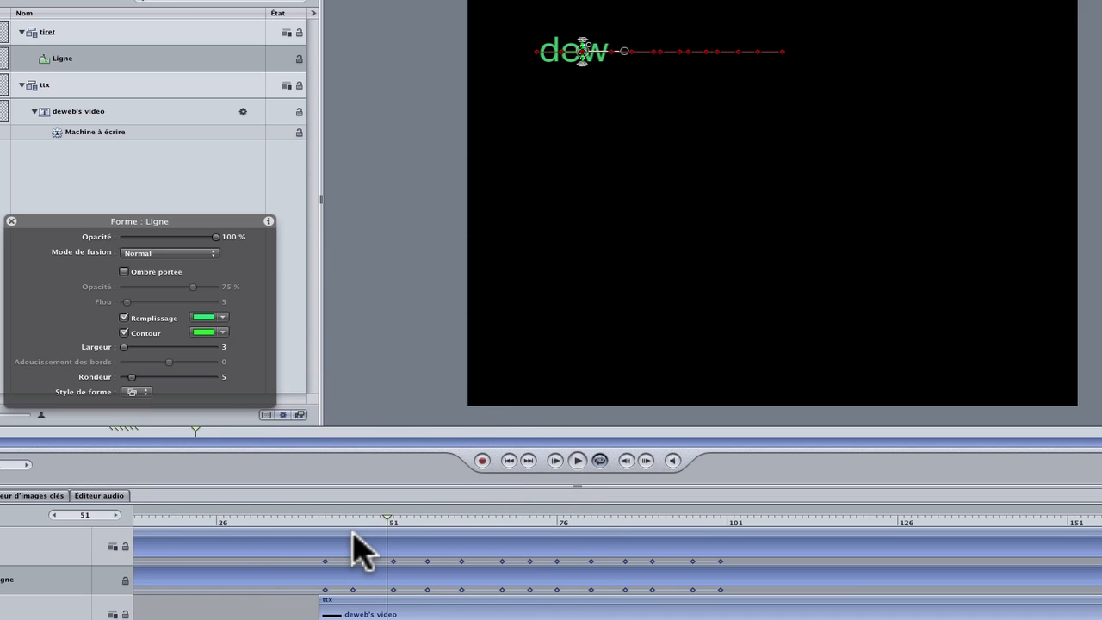
# Move the line's keyframes from the third one onward to the frames where their letters appear, including frames 51, 56, 61 and 95
pyautogui.click(390, 560)
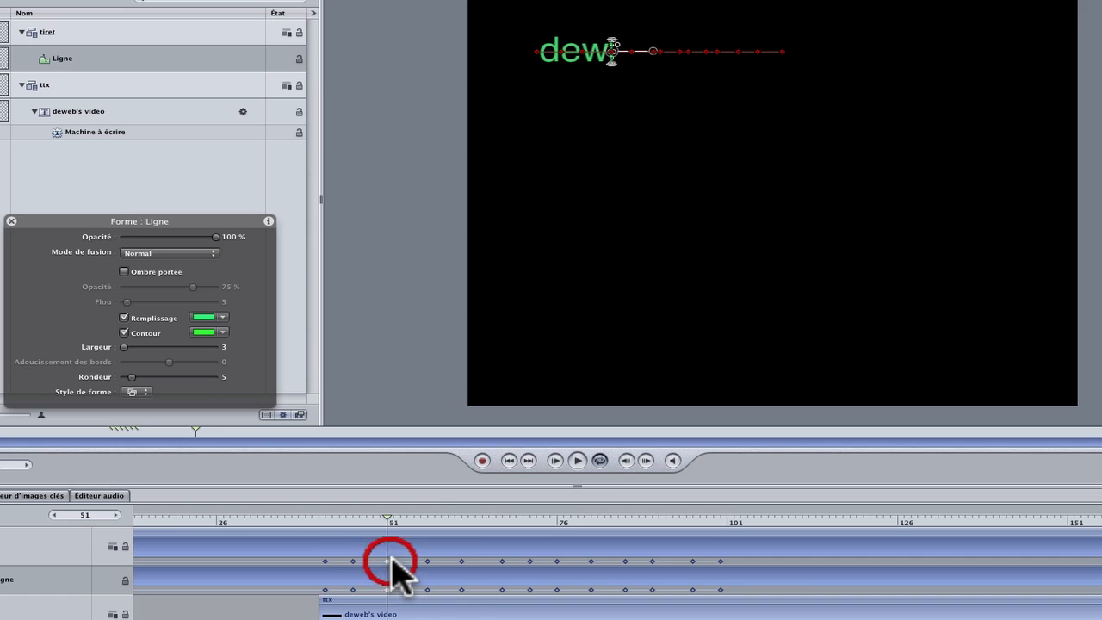
pyautogui.press('Right')
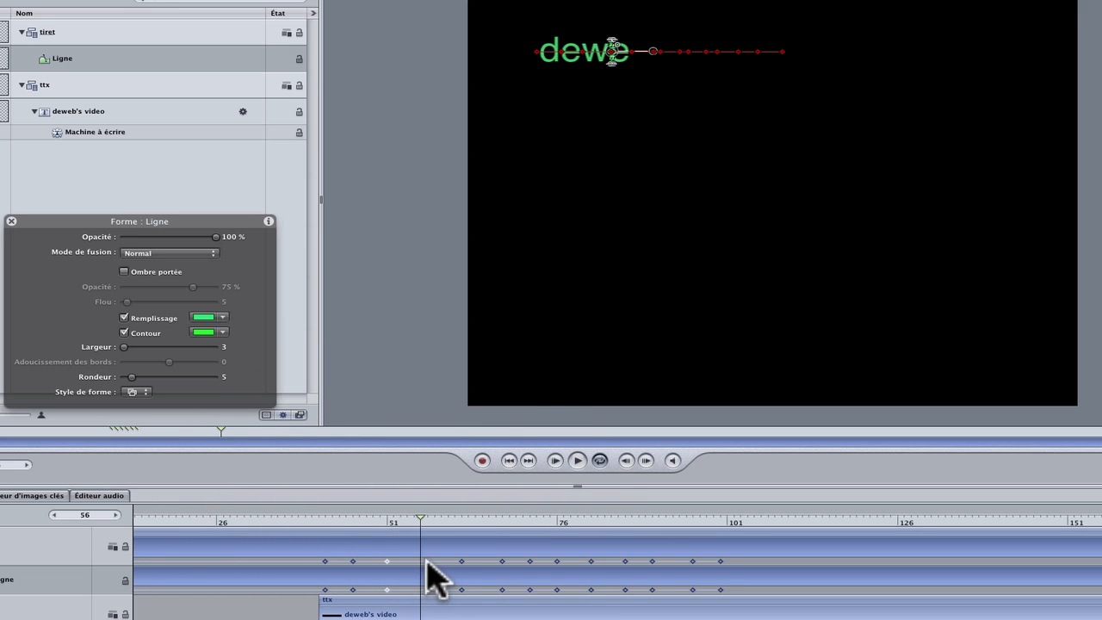
pyautogui.moveTo(427, 561); pyautogui.dragTo(420, 560)
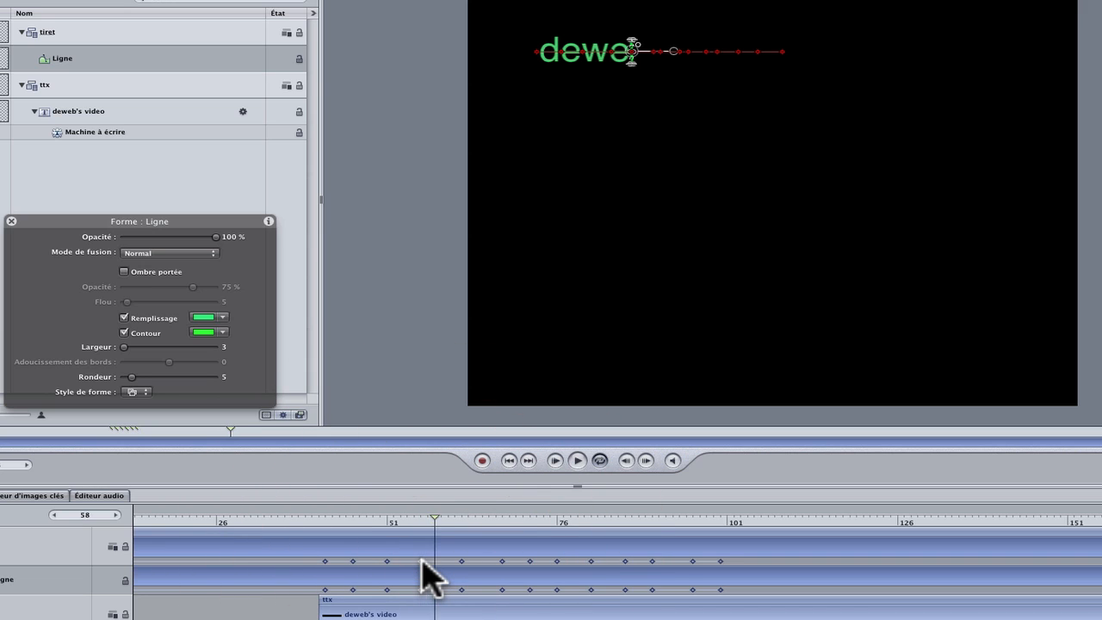
pyautogui.press('Right')
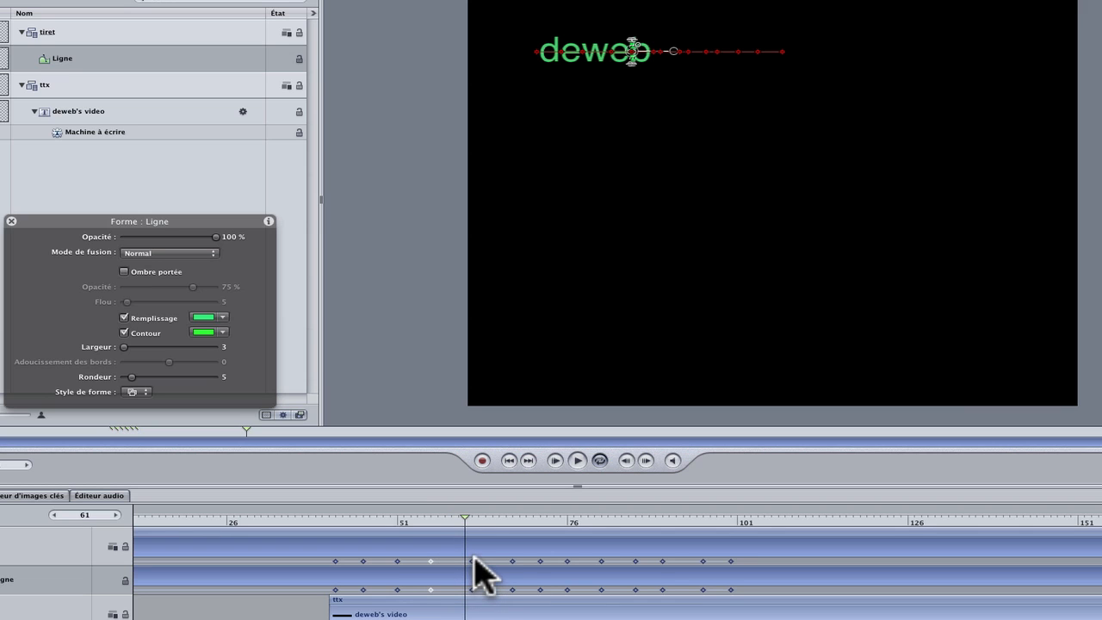
pyautogui.moveTo(470, 560); pyautogui.dragTo(464, 561)
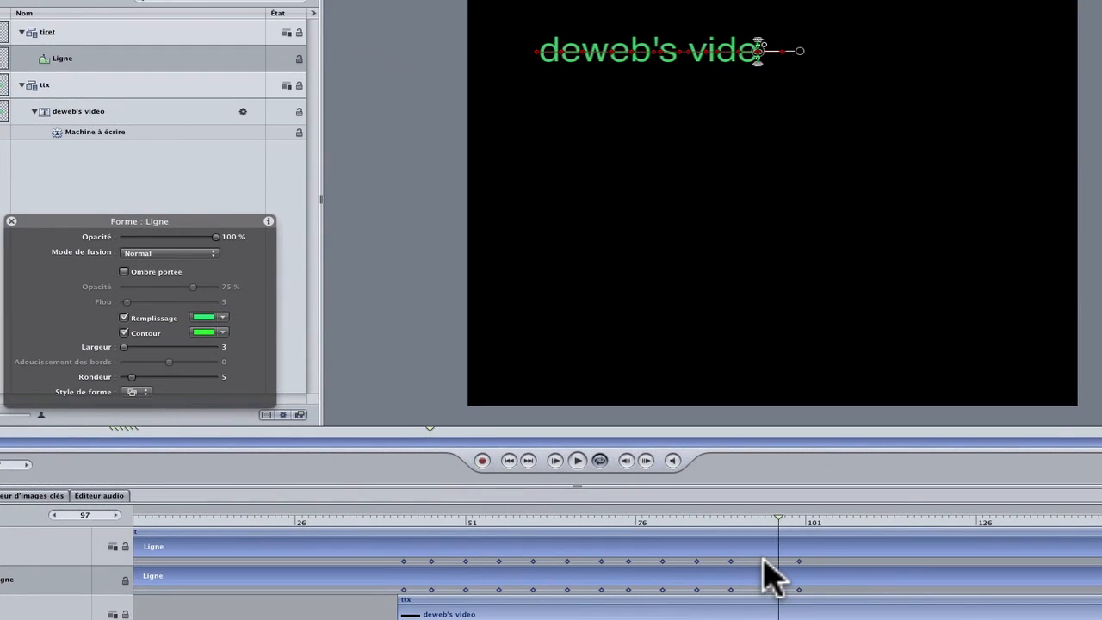
pyautogui.press('Right')
pyautogui.click(765, 561)
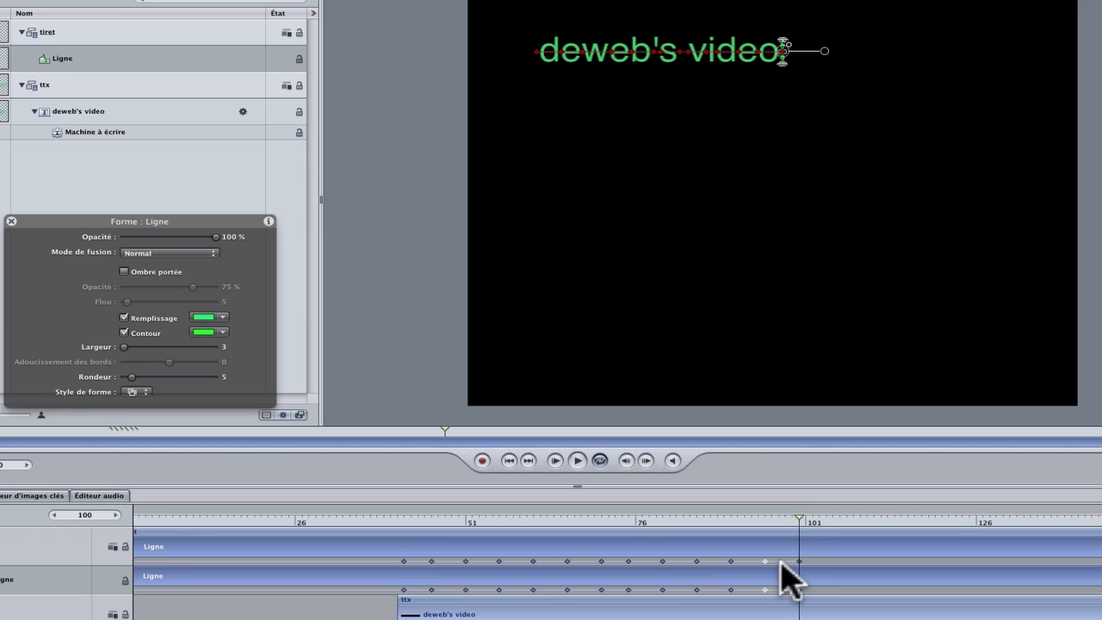
pyautogui.press('Left')
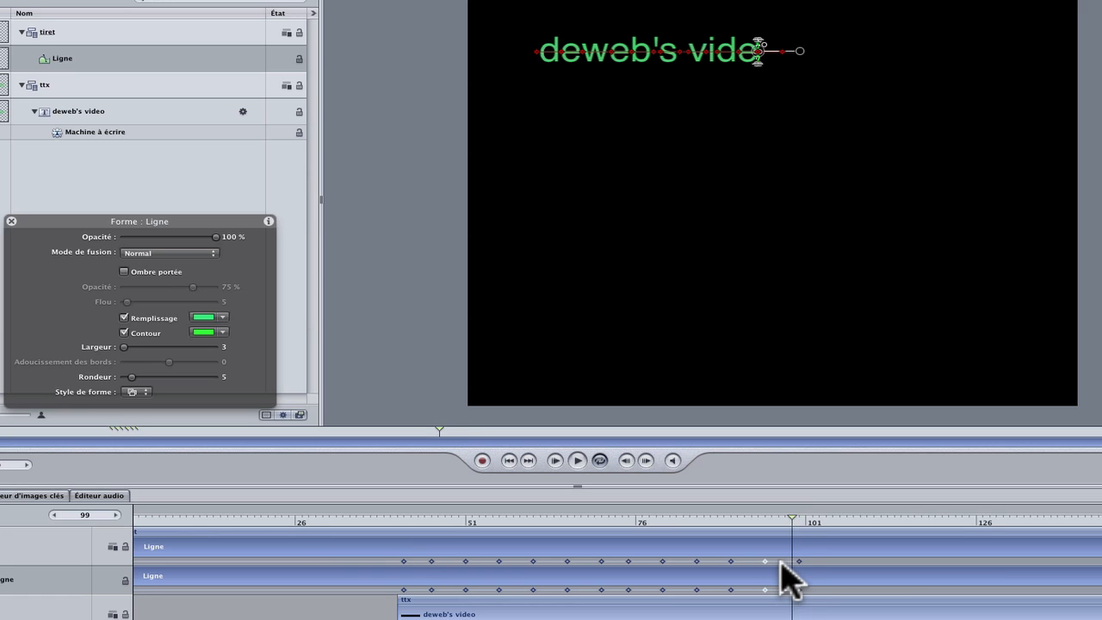
pyautogui.press('Right')
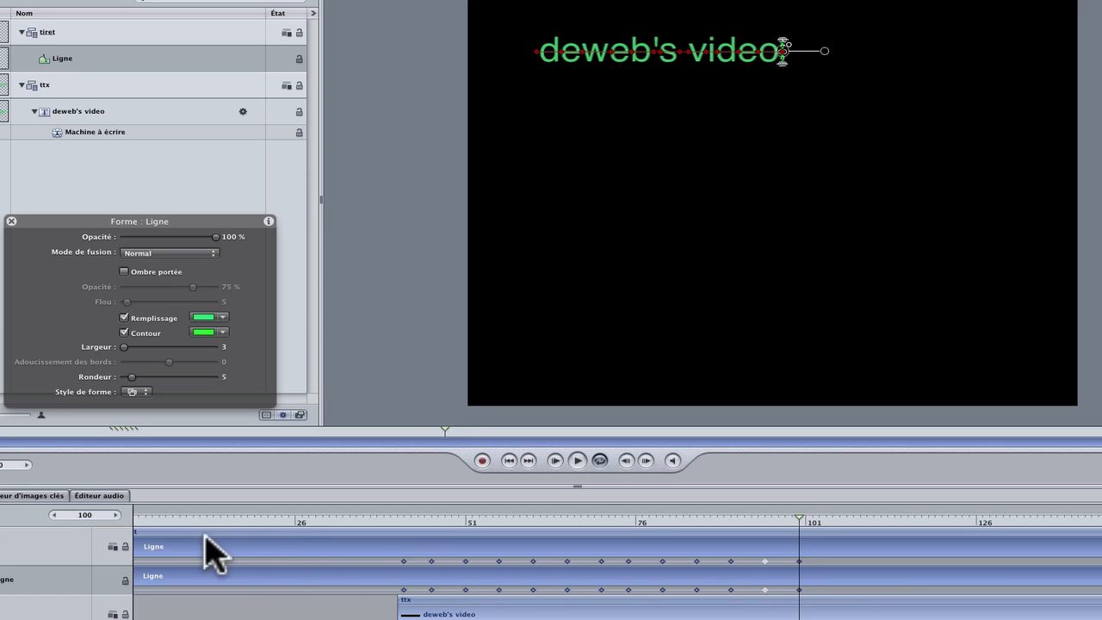
# Deselect everything and play the animation from the first frame to check the line's timing against the letters
pyautogui.press('Home')
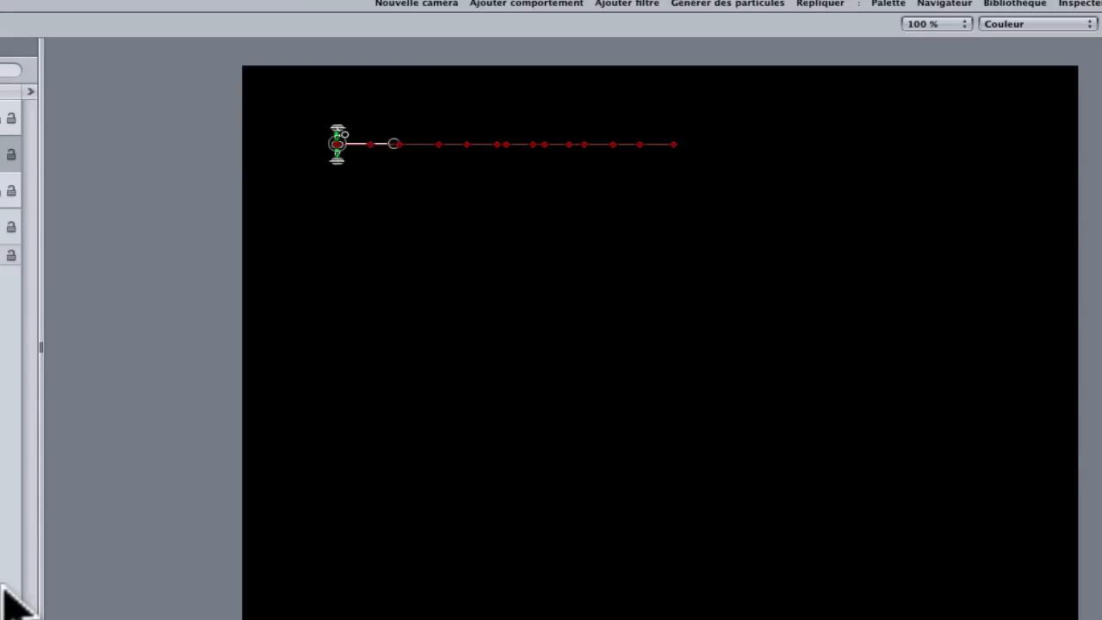
pyautogui.press('shift+super+a')
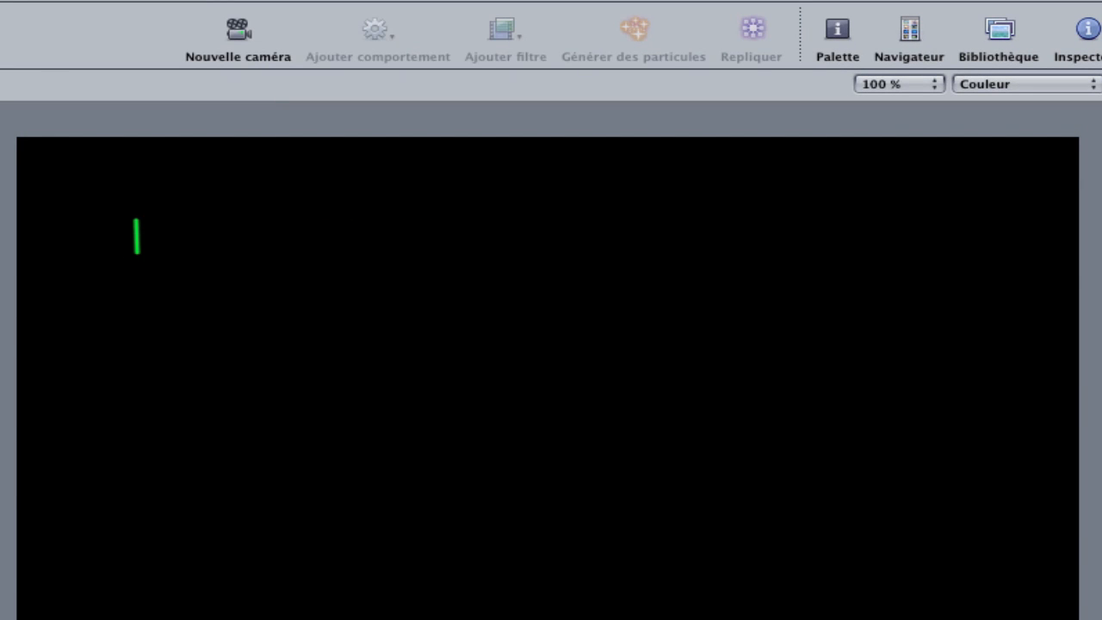
pyautogui.press('space')
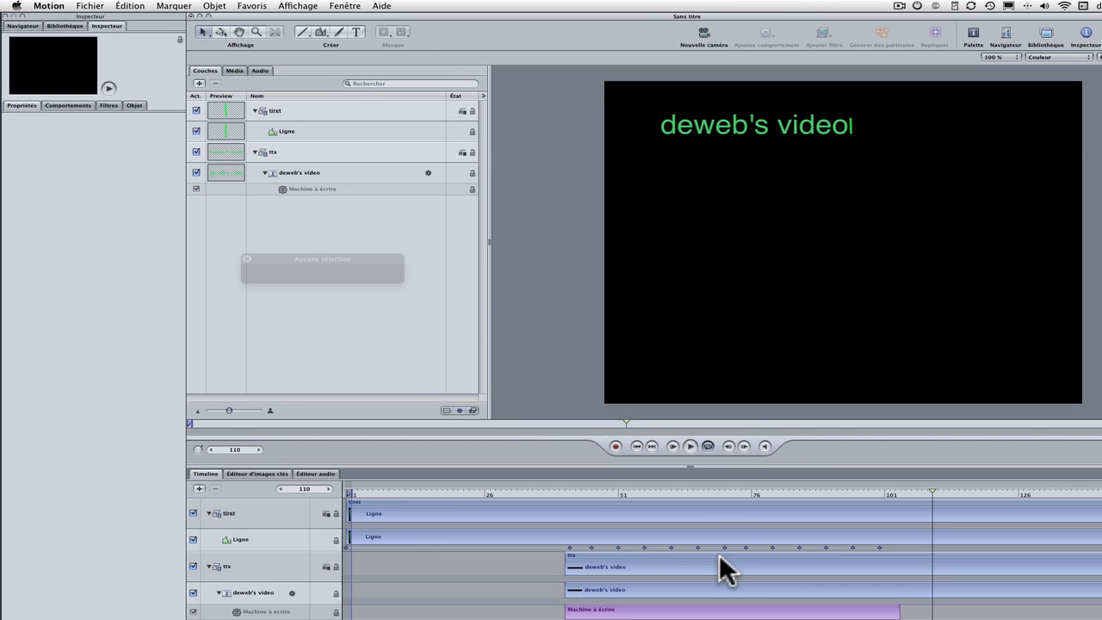
# Apply the Osciller parameter behavior to the line's opacity and preview the animation from the start
pyautogui.click(307, 129)
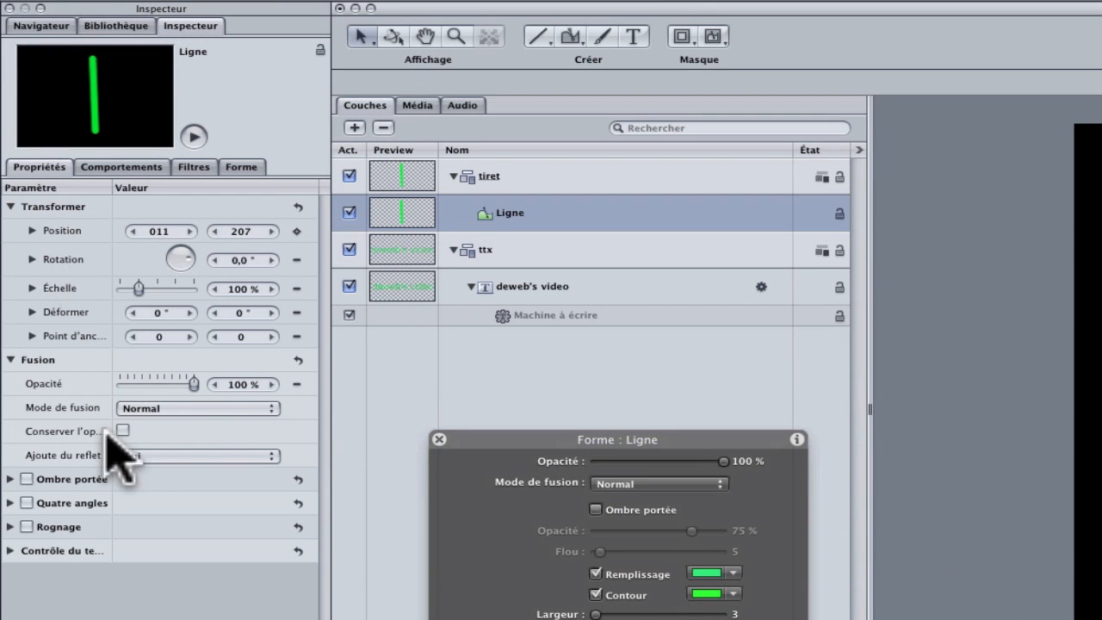
pyautogui.rightClick(46, 383)
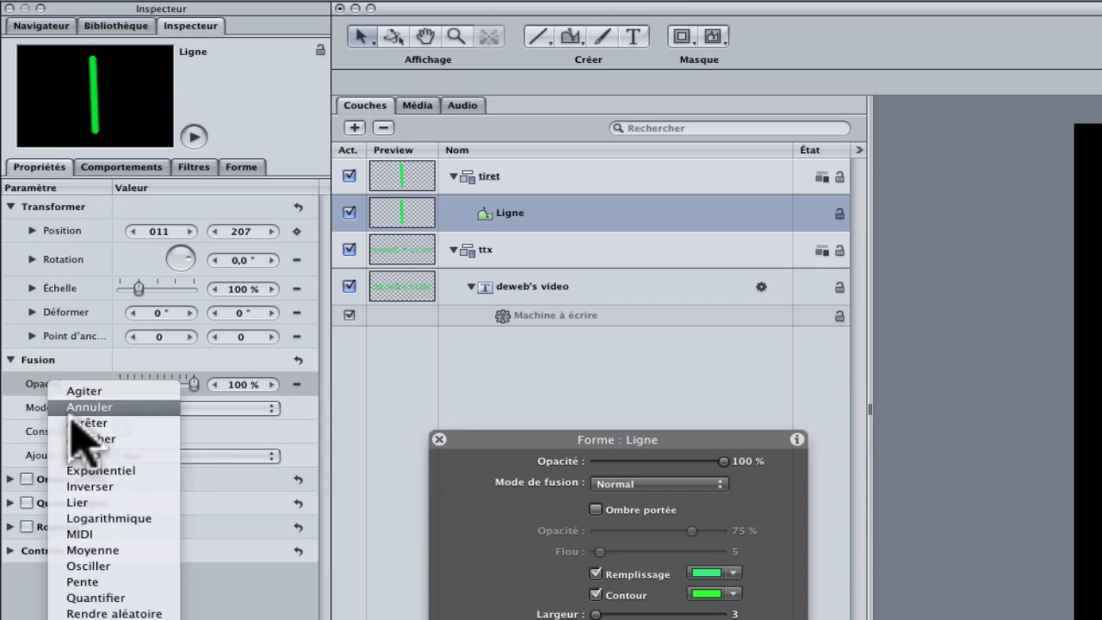
pyautogui.click(87, 566)
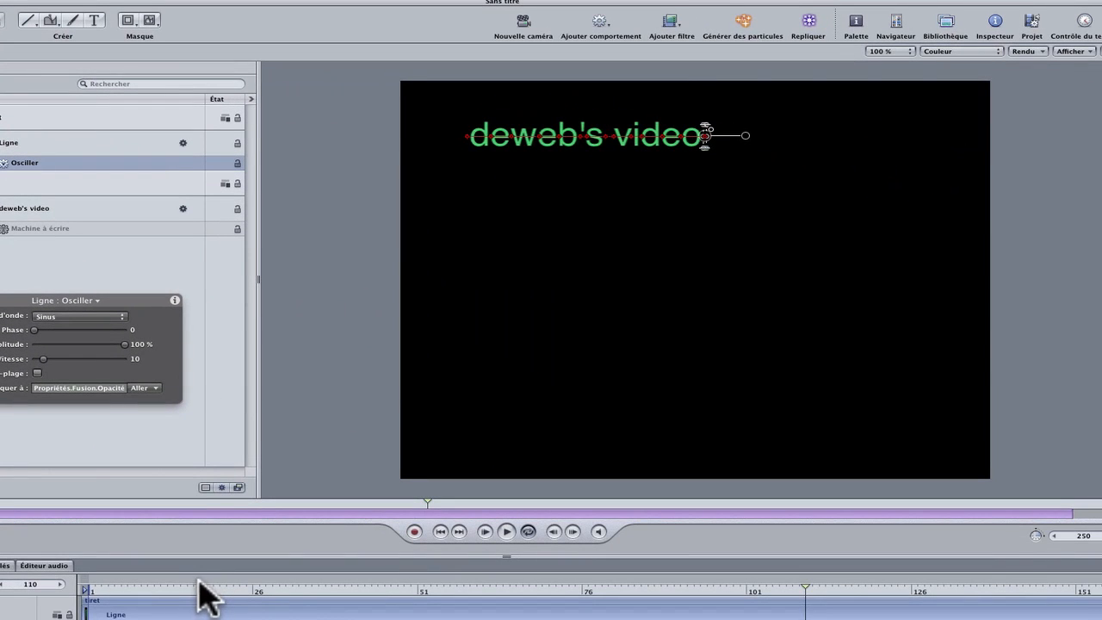
pyautogui.moveTo(204, 594); pyautogui.dragTo(89, 600)
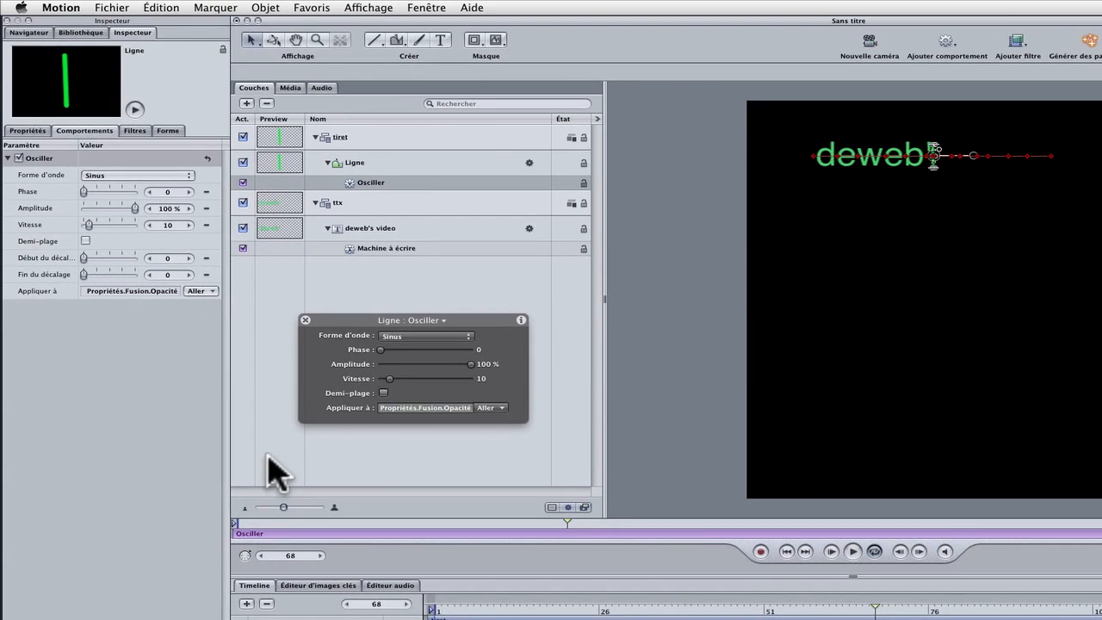
# Set the Osciller waveform to Dent de scie and its speed to 100, and preview the line's blinking
pyautogui.click(187, 175)
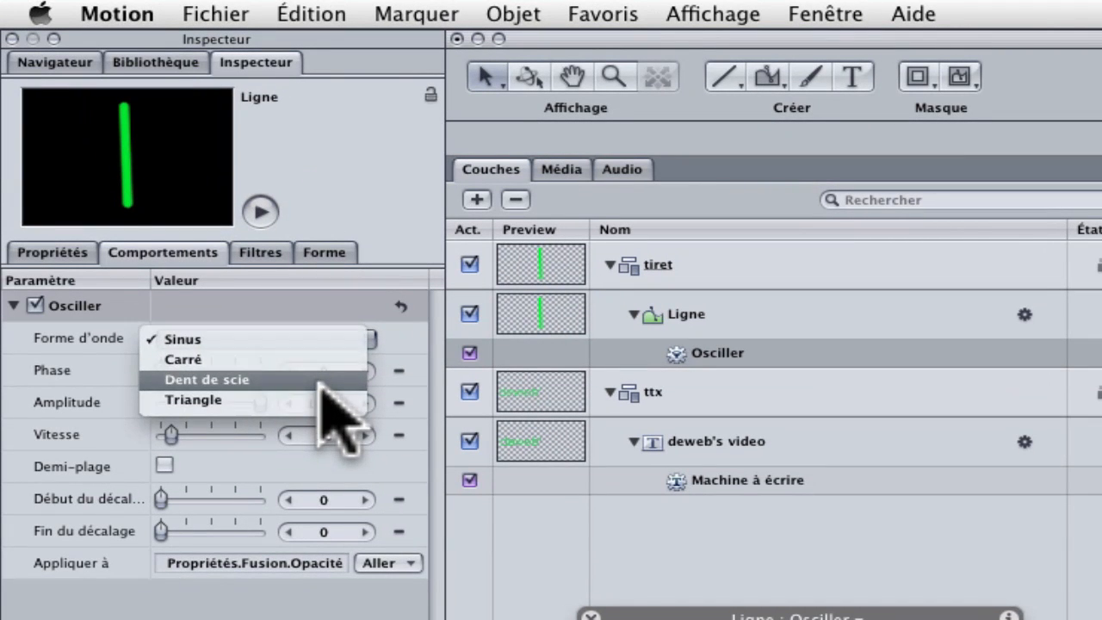
pyautogui.click(320, 382)
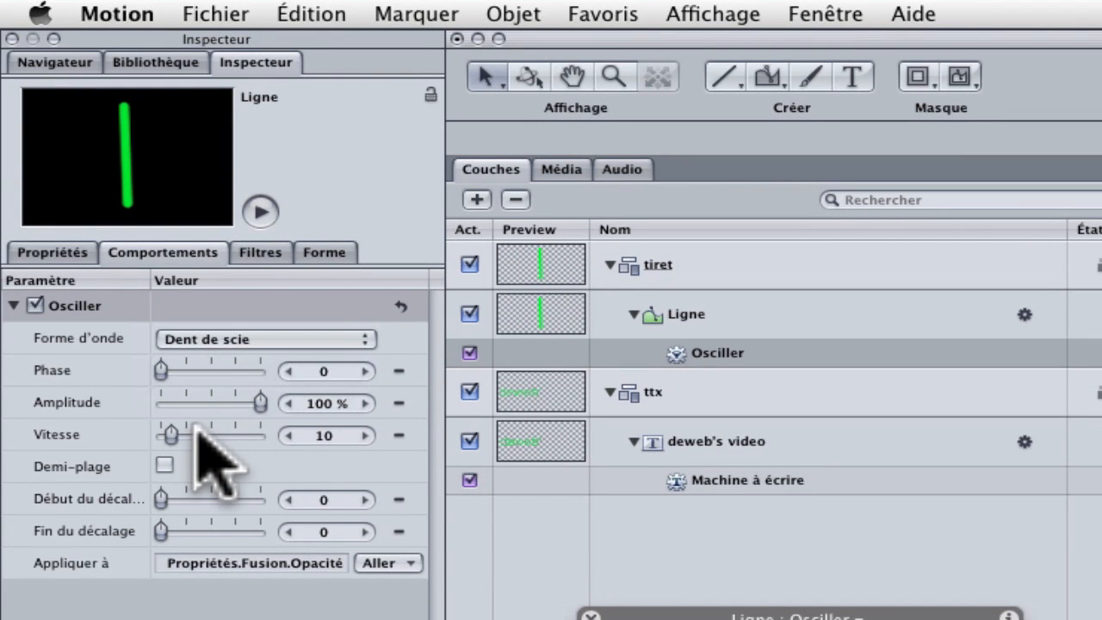
pyautogui.moveTo(336, 435); pyautogui.dragTo(473, 512)
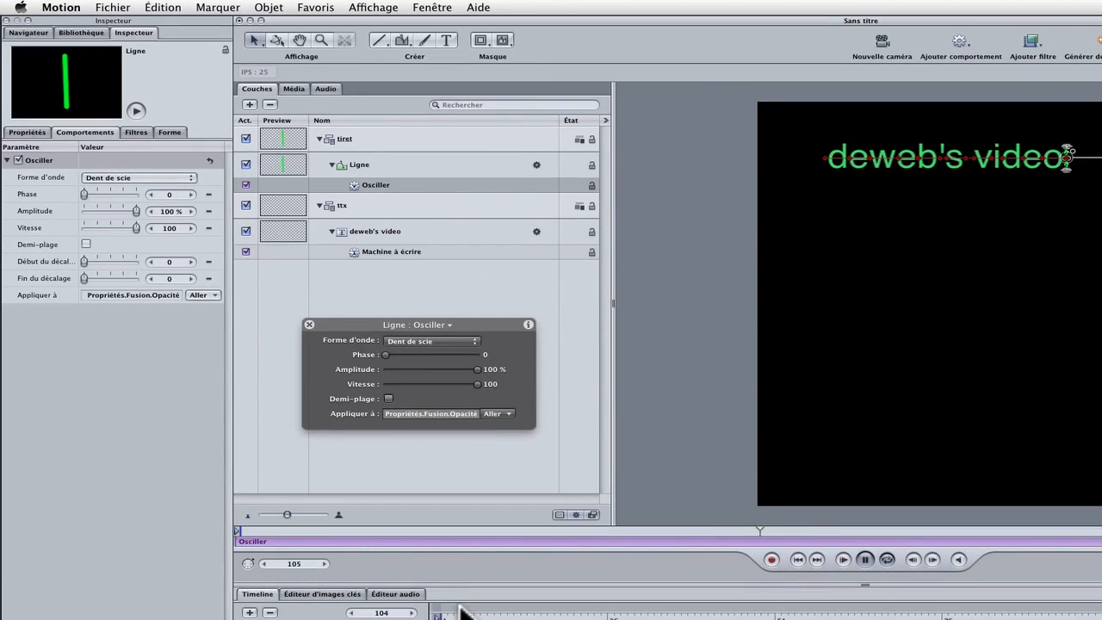
pyautogui.press('space')
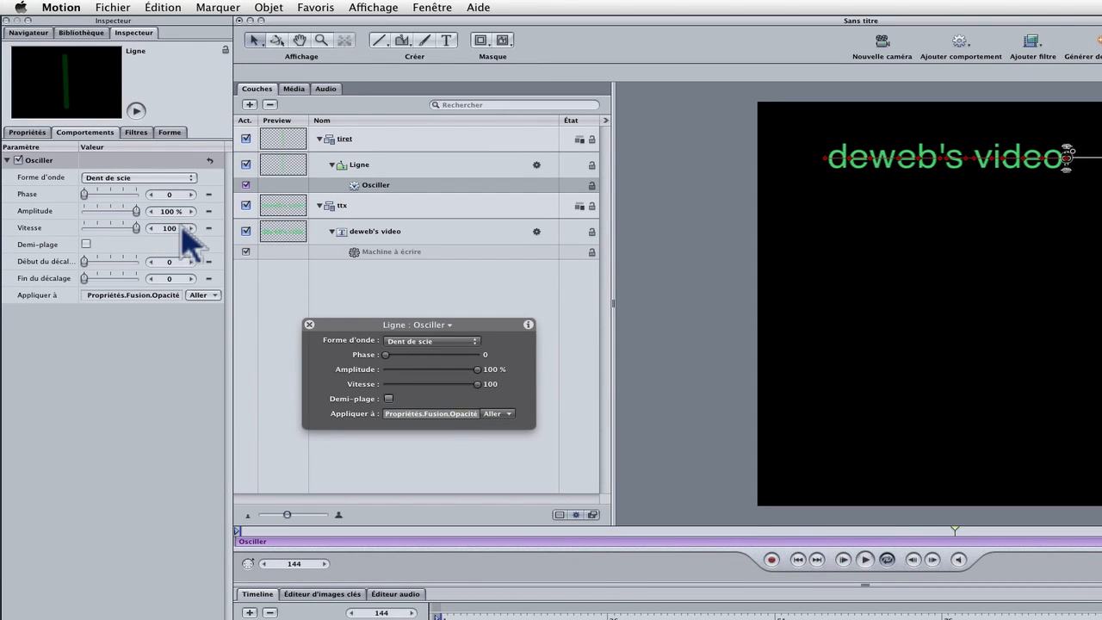
# Try an Osciller speed of 150 and play the animation from the start
pyautogui.moveTo(182, 229); pyautogui.dragTo(209, 234)
pyautogui.press('Home')
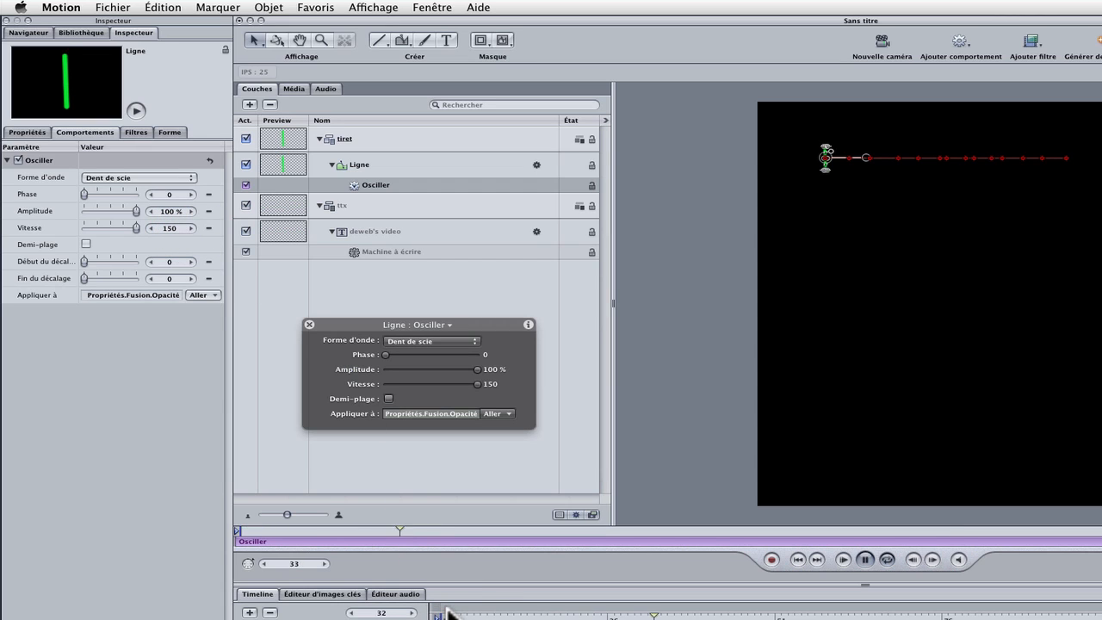
pyautogui.press('space')
# Set the Osciller speed to 130, replay the animation from the start, and clear the selection
pyautogui.moveTo(178, 226); pyautogui.dragTo(171, 228)
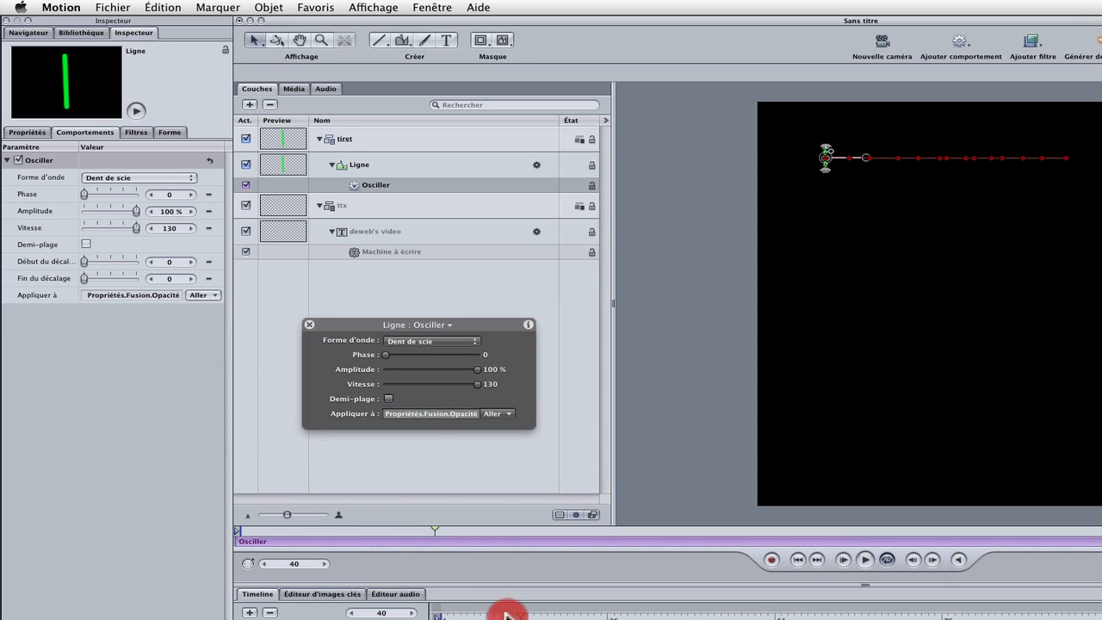
pyautogui.moveTo(507, 613); pyautogui.dragTo(412, 612)
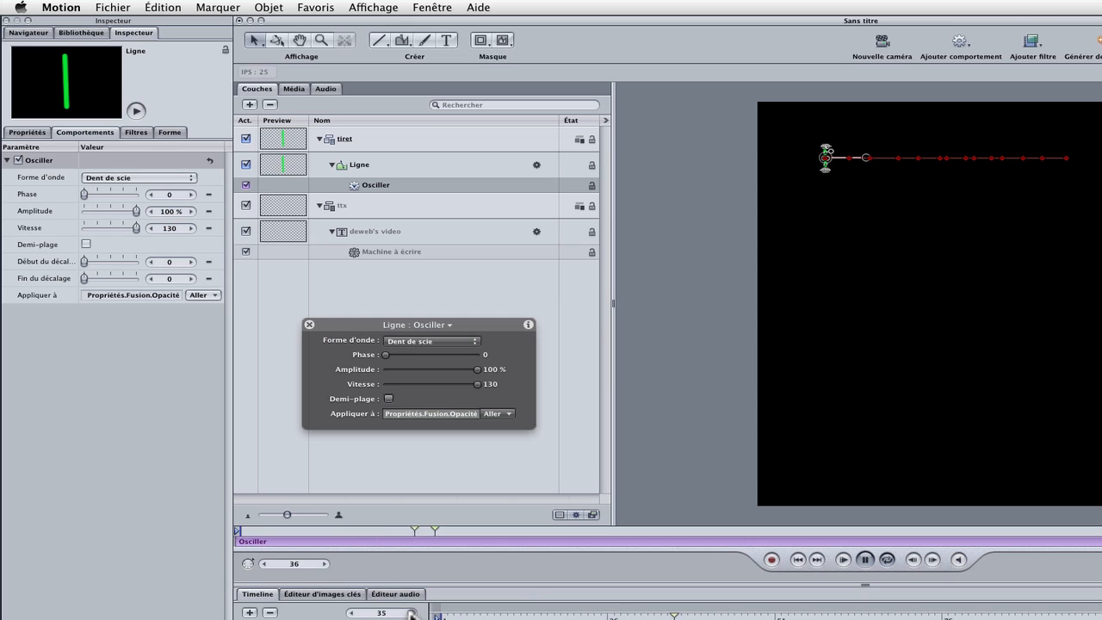
pyautogui.press('space')
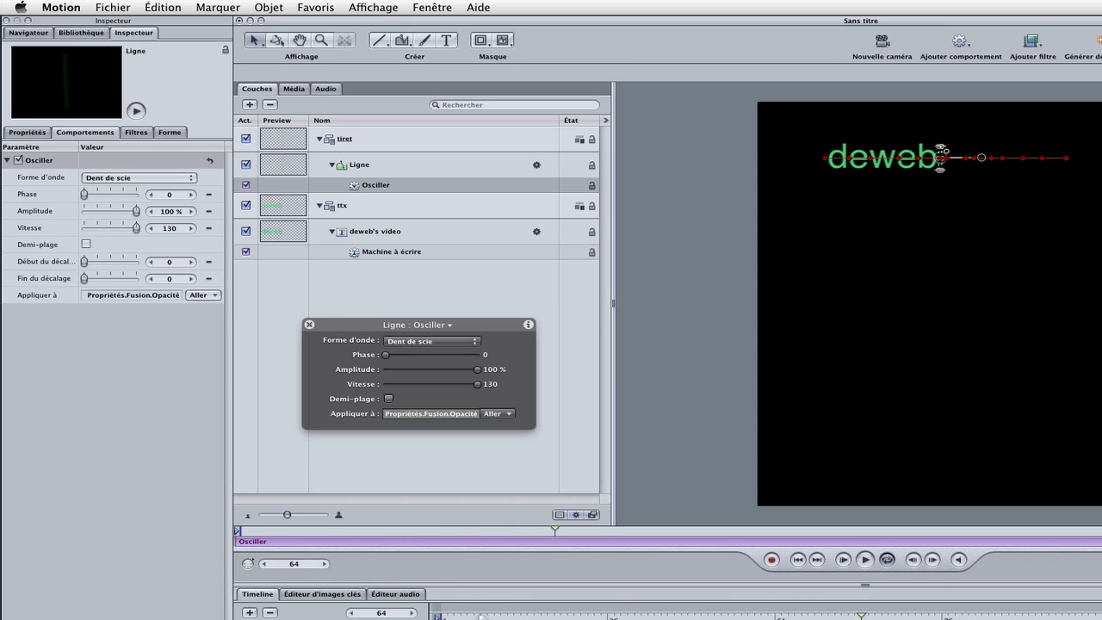
pyautogui.moveTo(480, 616); pyautogui.dragTo(440, 615)
pyautogui.press('space')
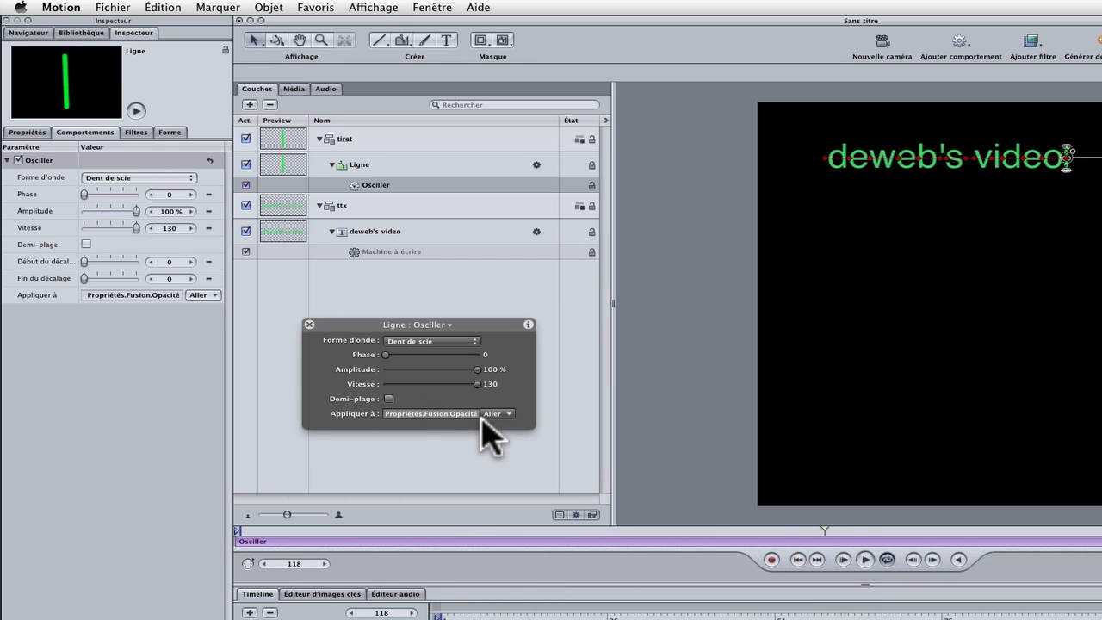
pyautogui.click(481, 453)
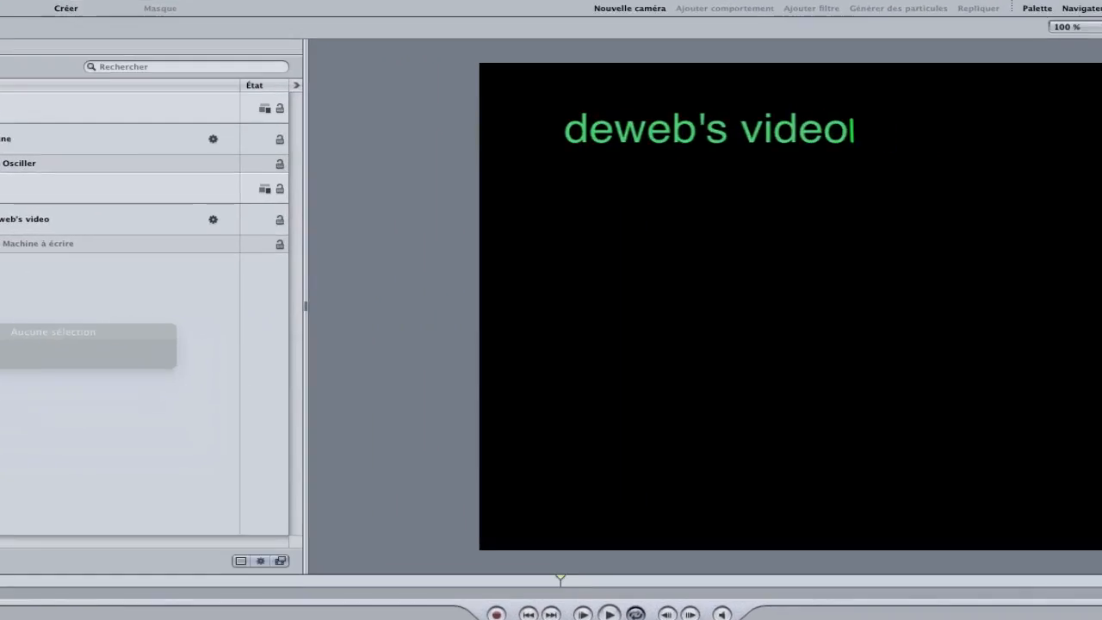